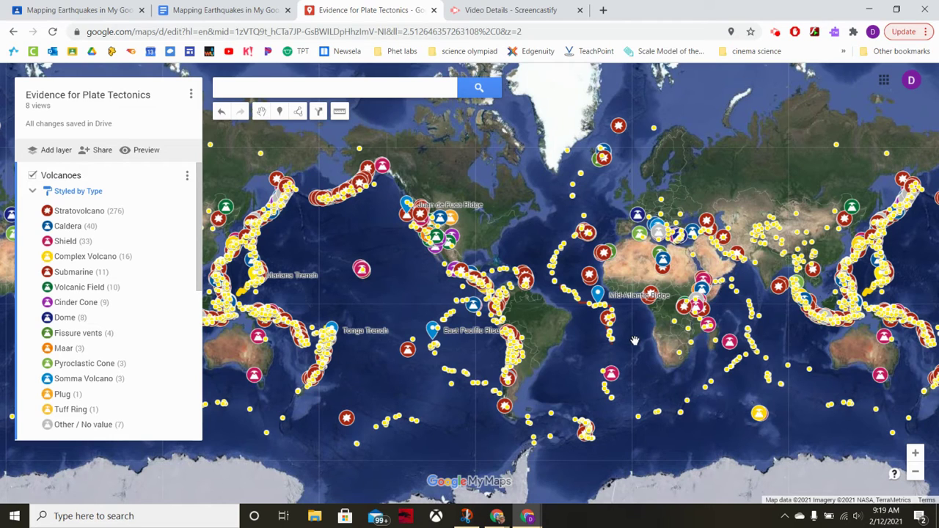
# - Open the linked Earthquakes spreadsheet from Step 5 of the earthquake mapping instructions document
pyautogui.click(188, 9)
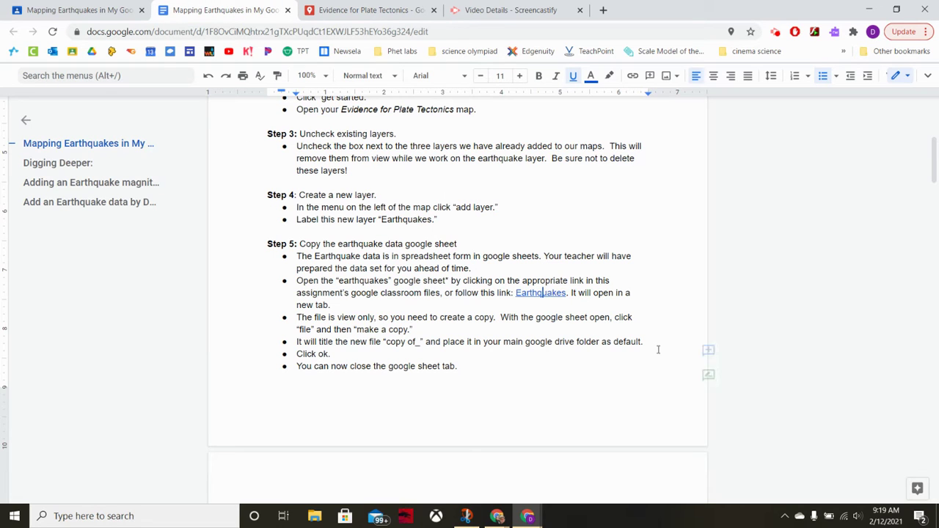
pyautogui.click(559, 295)
pyautogui.click(554, 313)
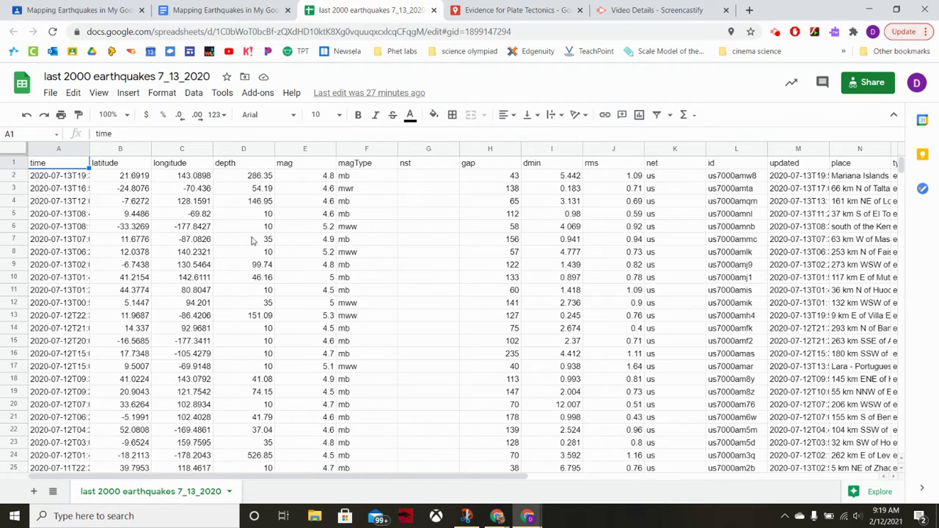
# - Examine the columns of the earthquake spreadsheet, particularly depth and mag, and close the spreadsheet
pyautogui.click(290, 176)
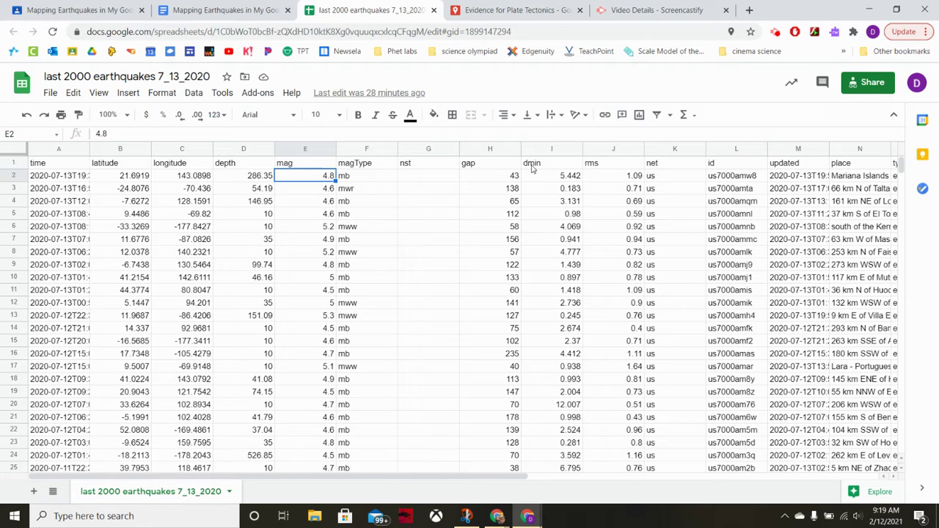
pyautogui.hscroll(3, 655, 183)
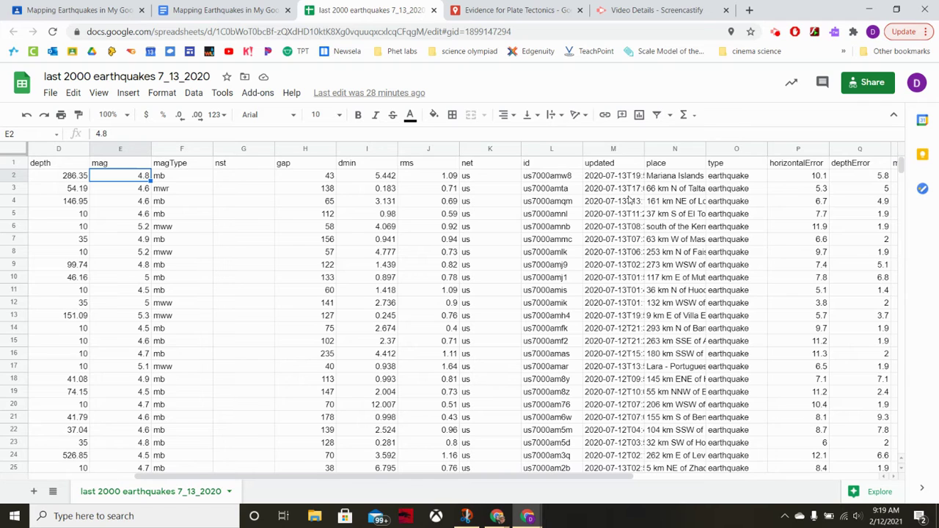
pyautogui.hscroll(3, 743, 193)
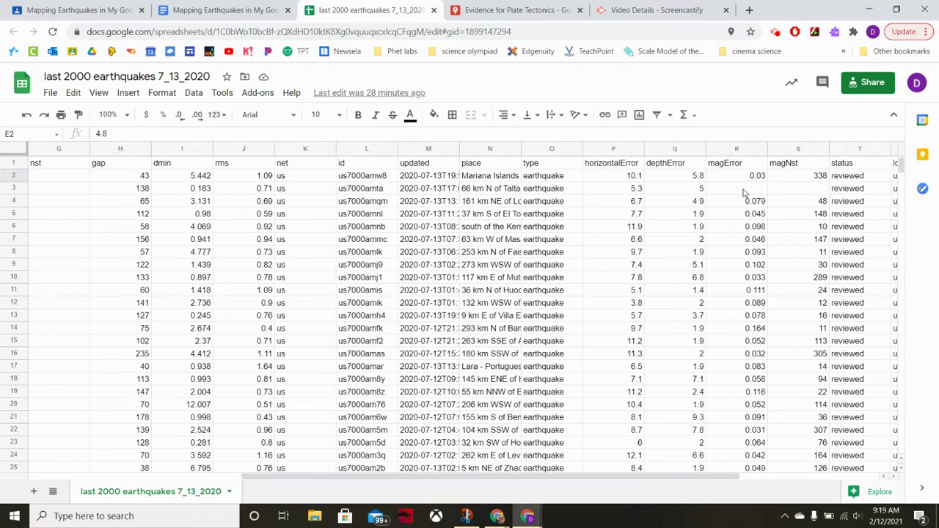
pyautogui.hscroll(3, 795, 185)
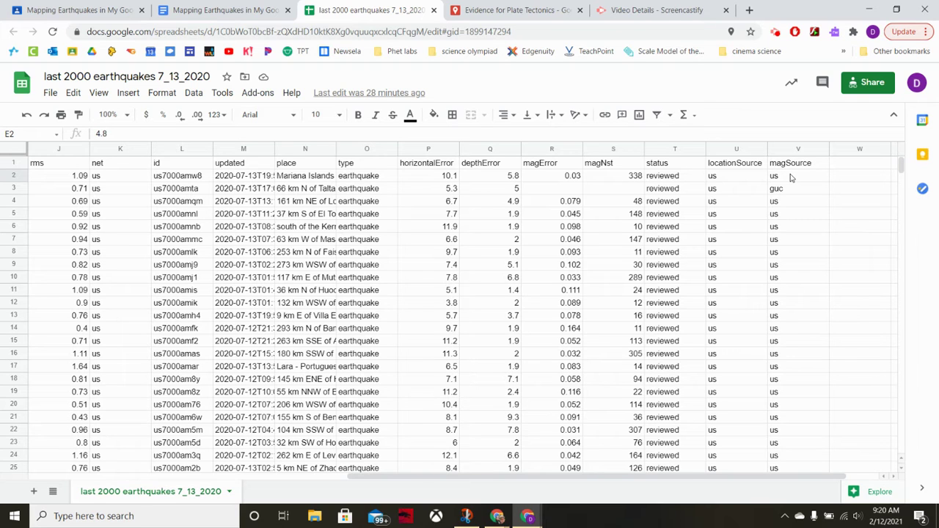
pyautogui.hscroll(-5, 791, 178)
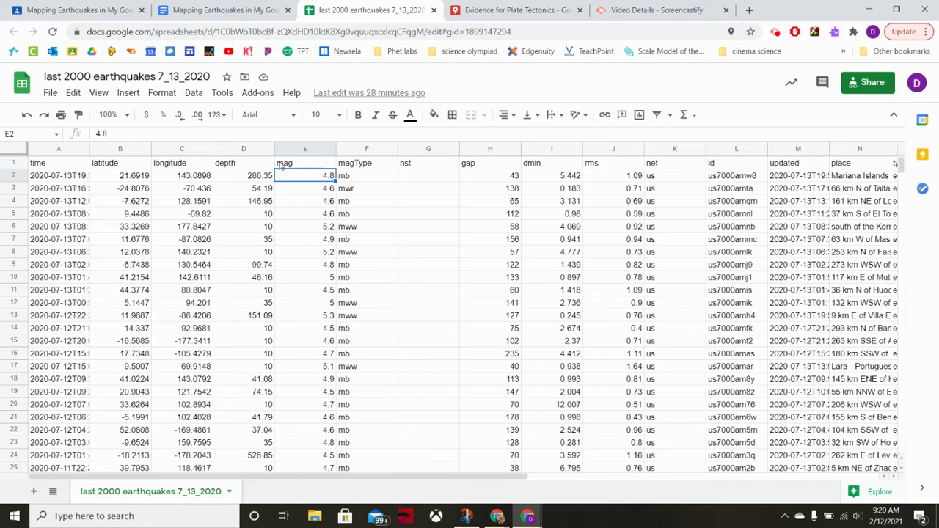
pyautogui.click(262, 166)
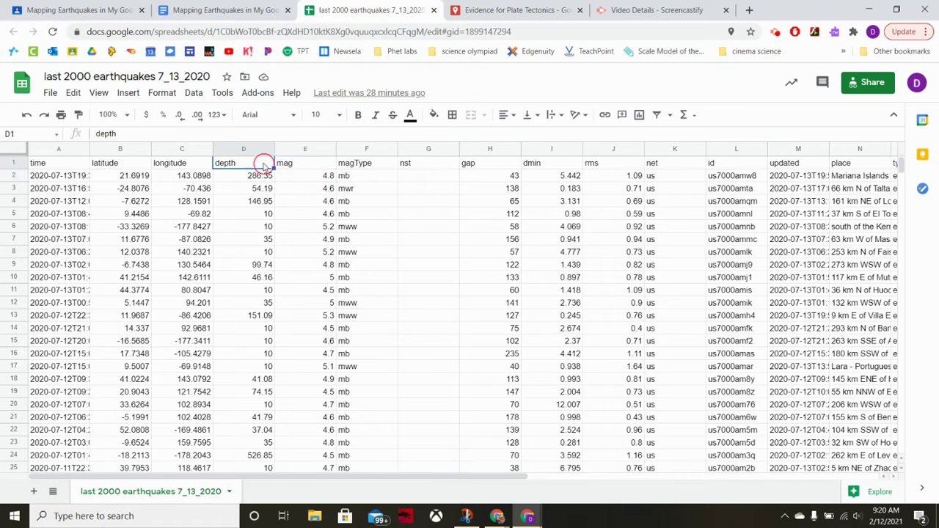
pyautogui.click(295, 164)
pyautogui.click(258, 164)
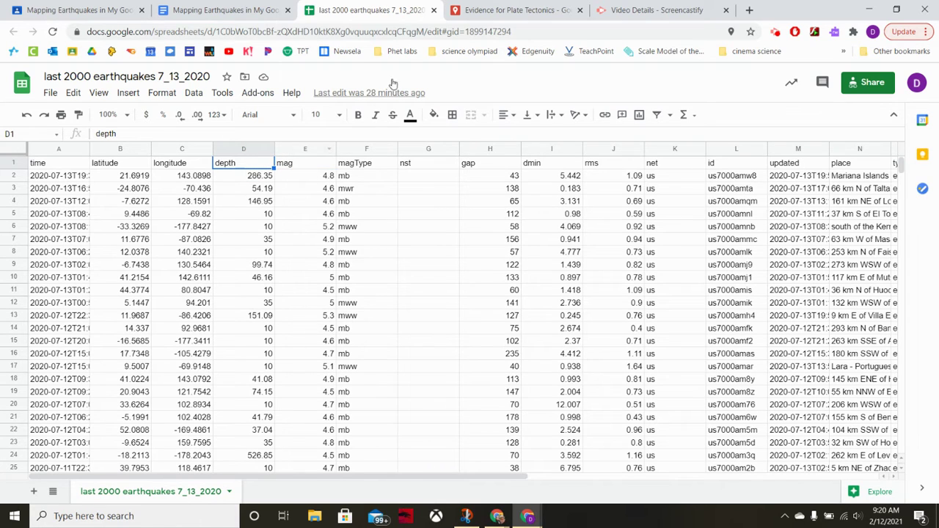
pyautogui.click(434, 10)
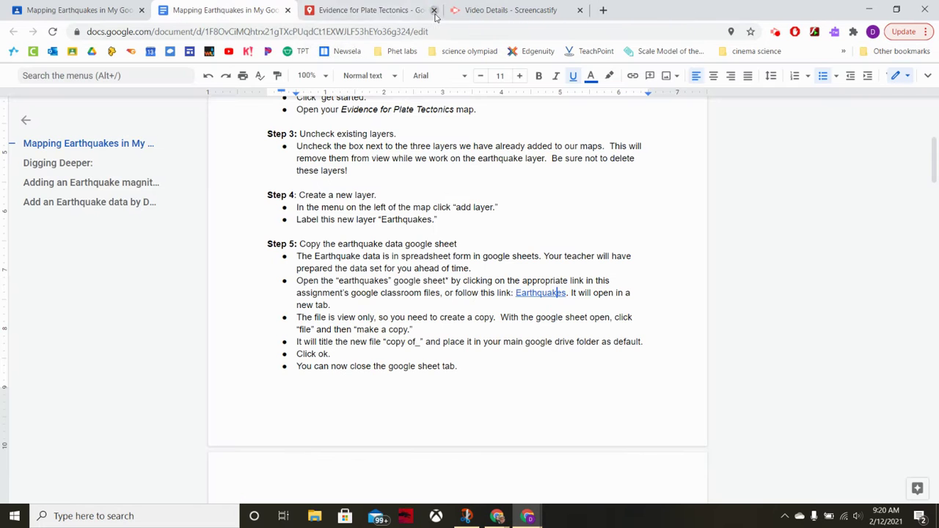
# - Hide the Volcanoes, Trenches and Mid Ocean Ridges layers in the Evidence for Plate Tectonics map
pyautogui.click(340, 10)
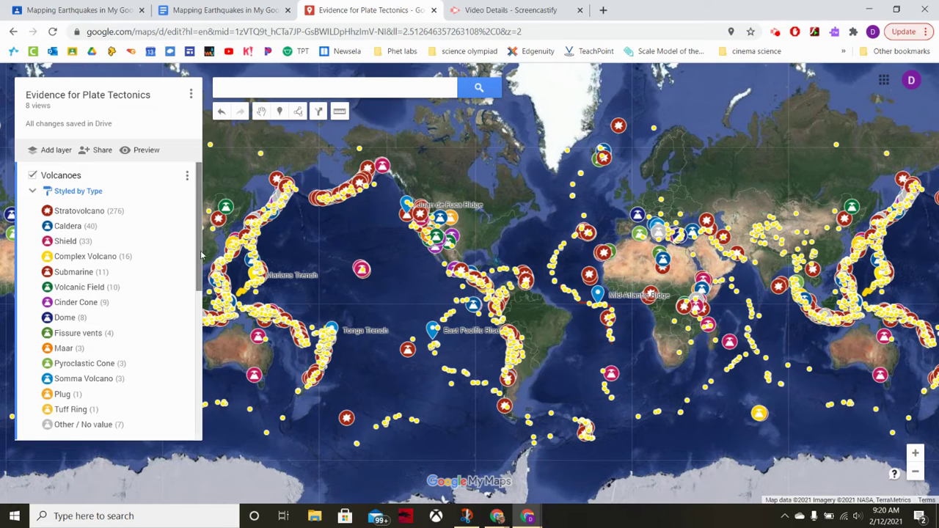
pyautogui.click(32, 177)
pyautogui.click(33, 203)
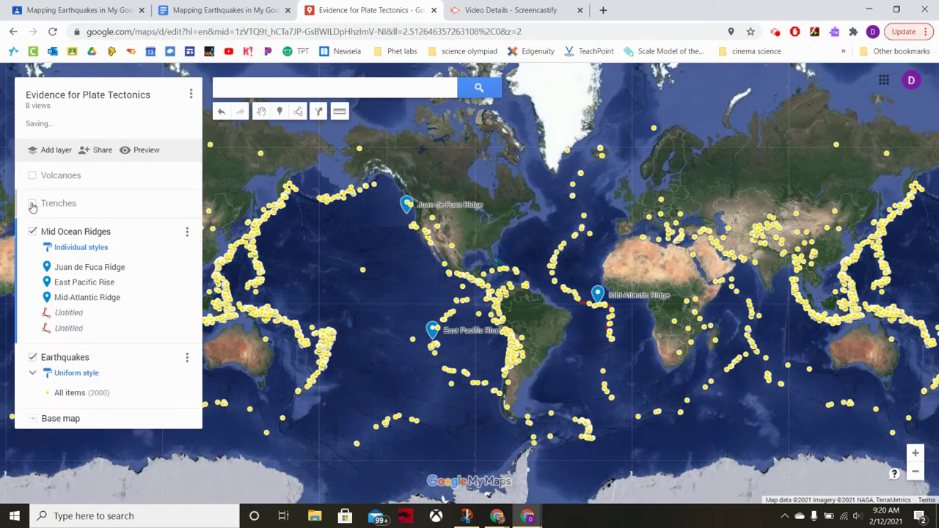
pyautogui.click(32, 231)
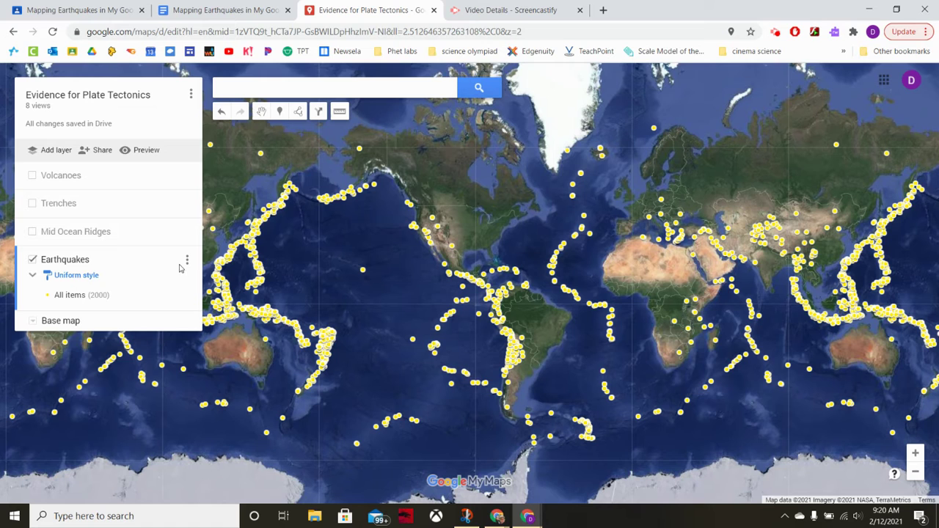
# - Rename the Earthquakes layer as "Earthquake magnitude"
pyautogui.click(188, 260)
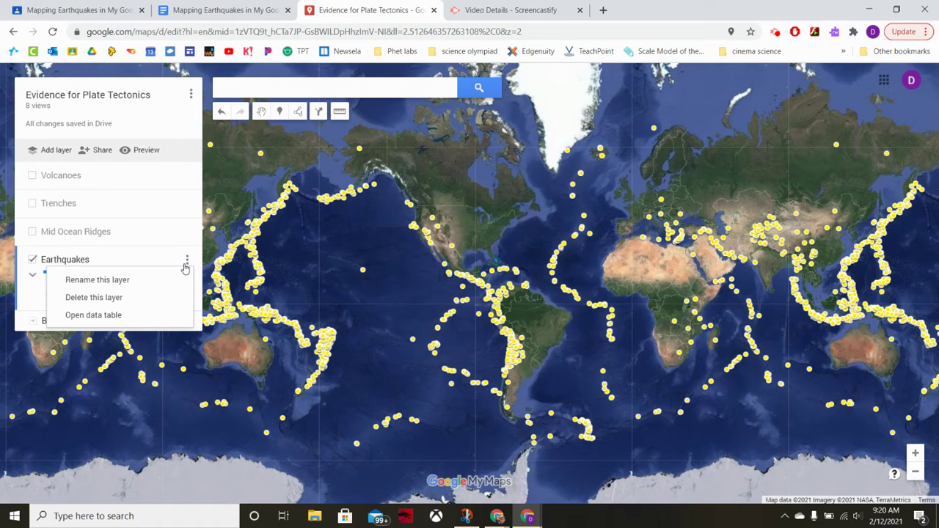
pyautogui.click(87, 281)
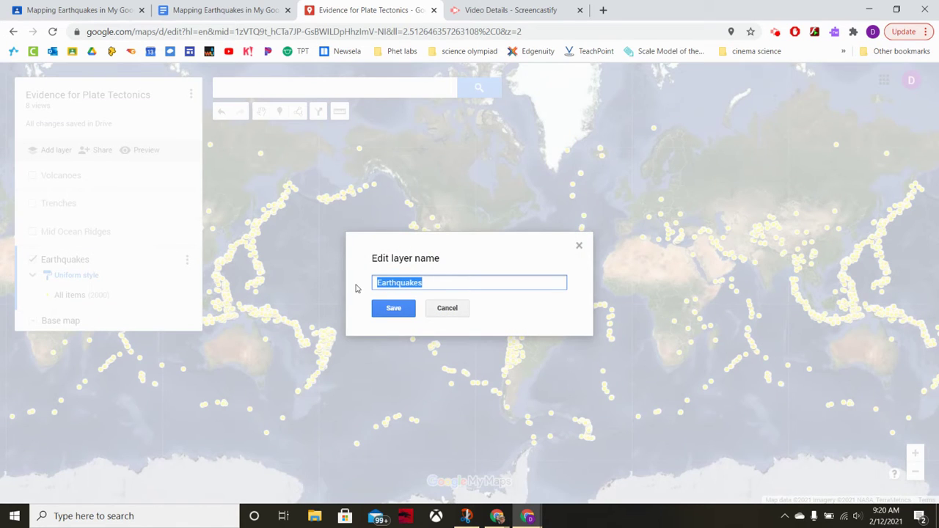
pyautogui.click(478, 295)
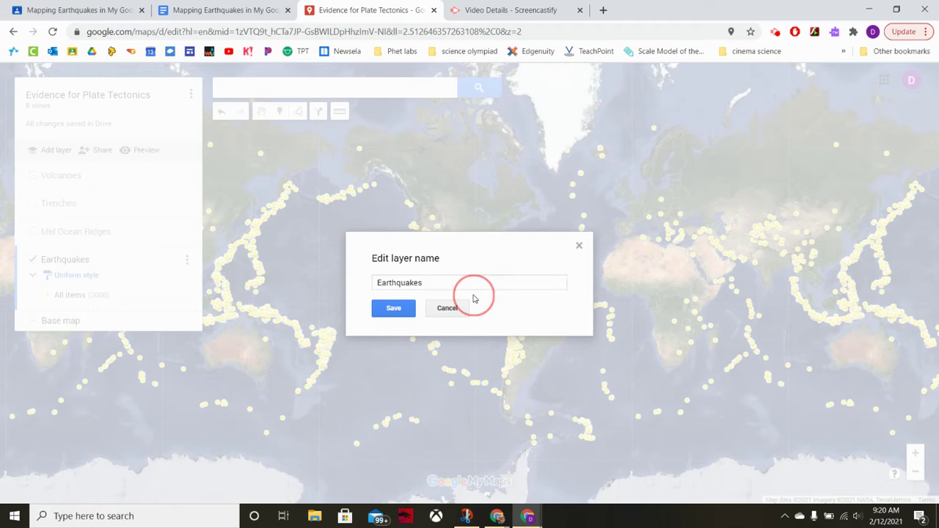
pyautogui.click(473, 287)
pyautogui.press('BackSpace')
pyautogui.write('n')
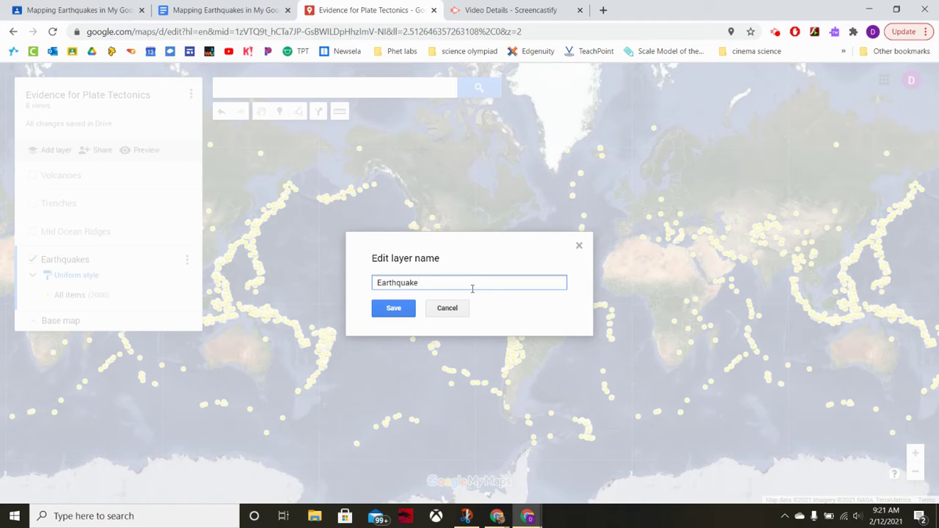
pyautogui.write(' magnitude')
pyautogui.click(412, 309)
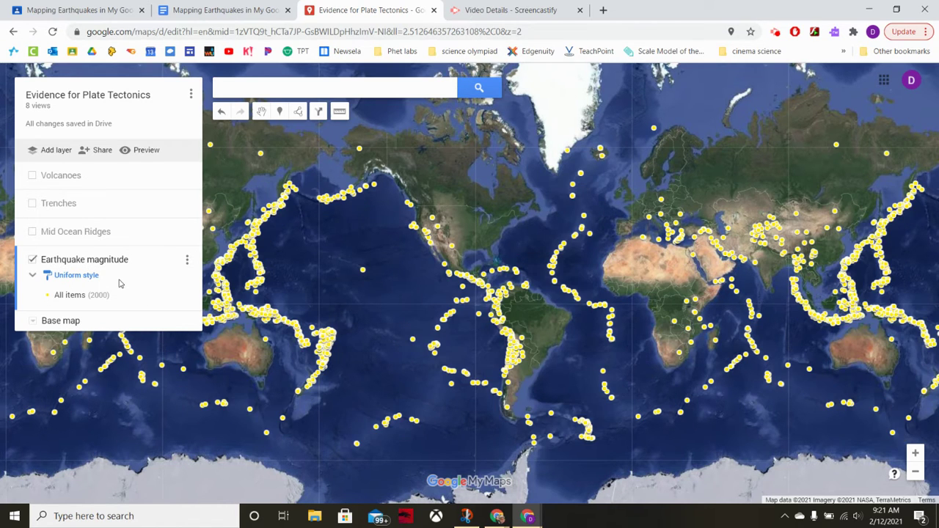
# - Style the Earthquake magnitude layer's places by the mag data column
pyautogui.click(82, 275)
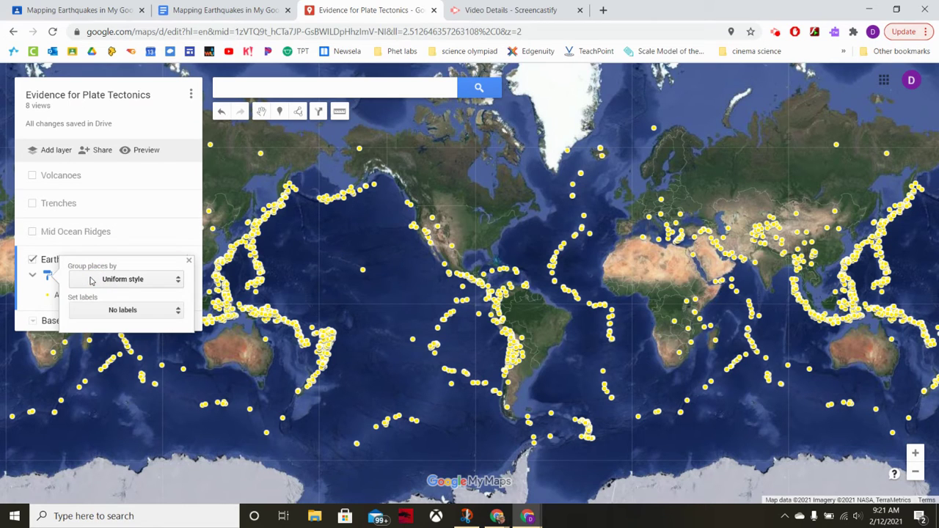
pyautogui.click(91, 281)
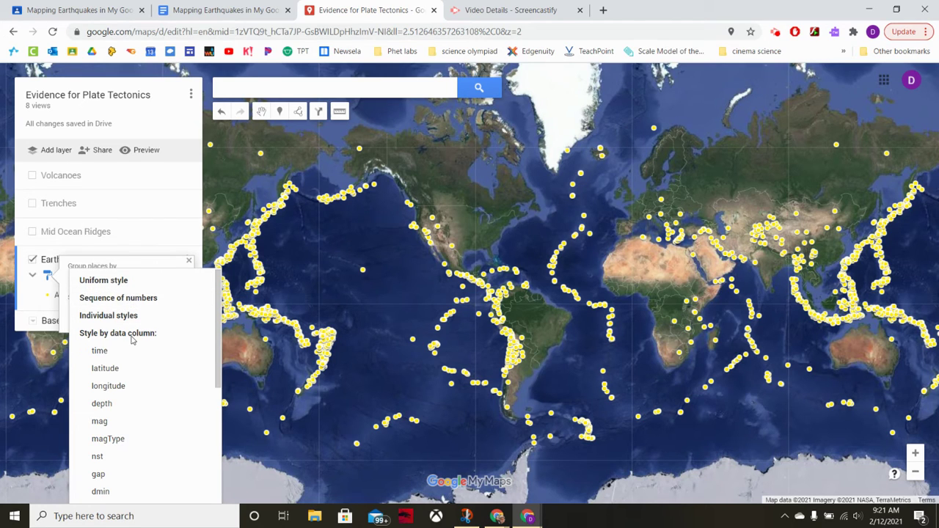
pyautogui.click(114, 424)
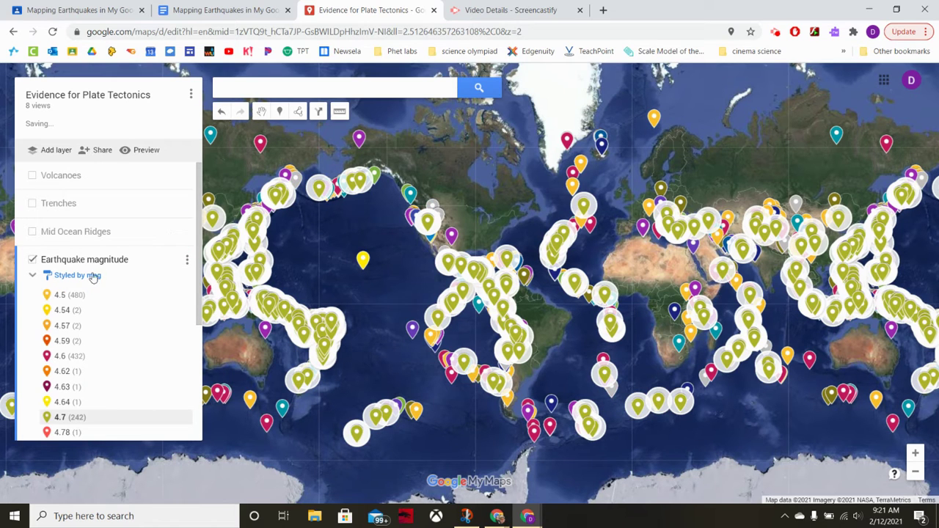
pyautogui.click(187, 260)
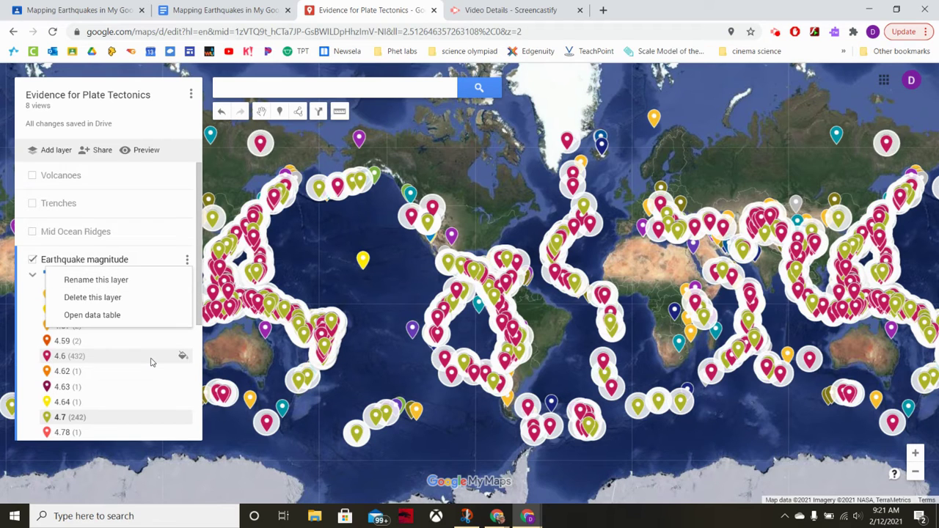
pyautogui.click(91, 277)
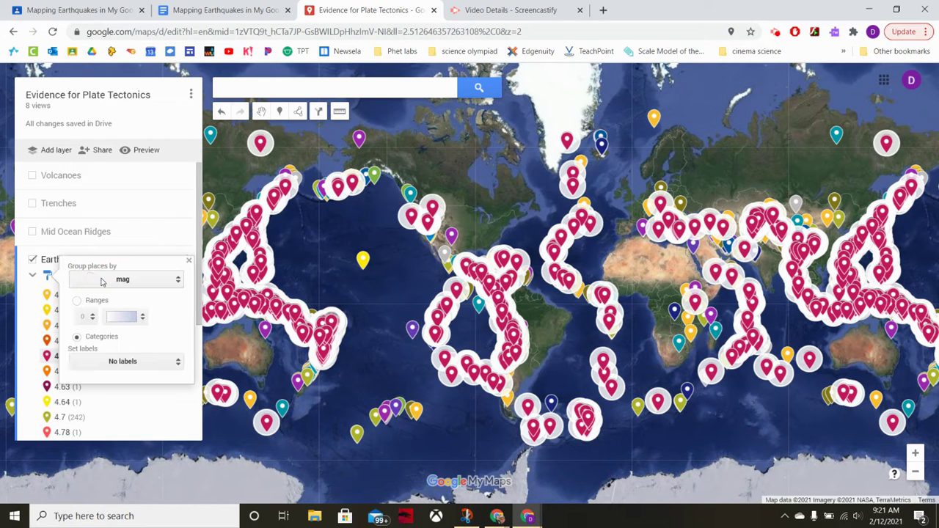
pyautogui.click(188, 261)
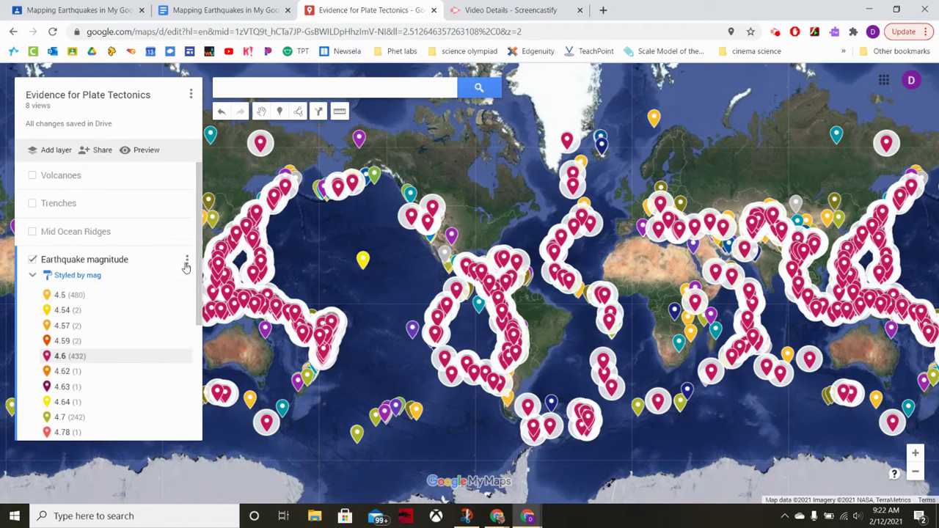
# - Group the Earthquake magnitude layer's mag values into 5 ranges coloured with the blue gradient
pyautogui.click(70, 277)
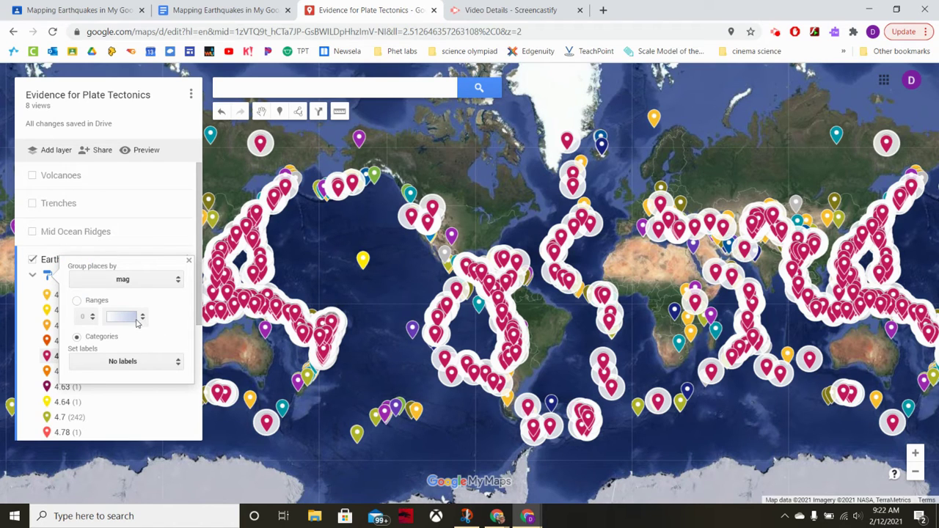
pyautogui.click(136, 284)
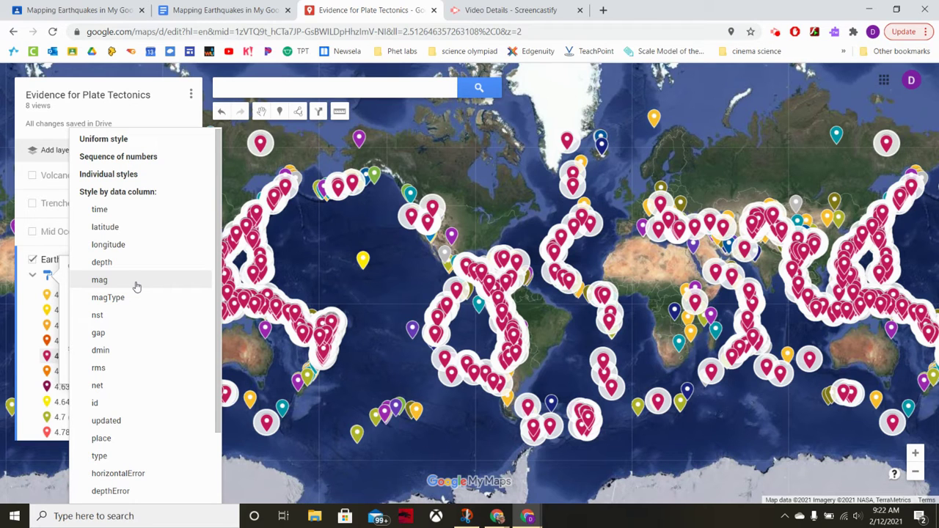
pyautogui.click(136, 282)
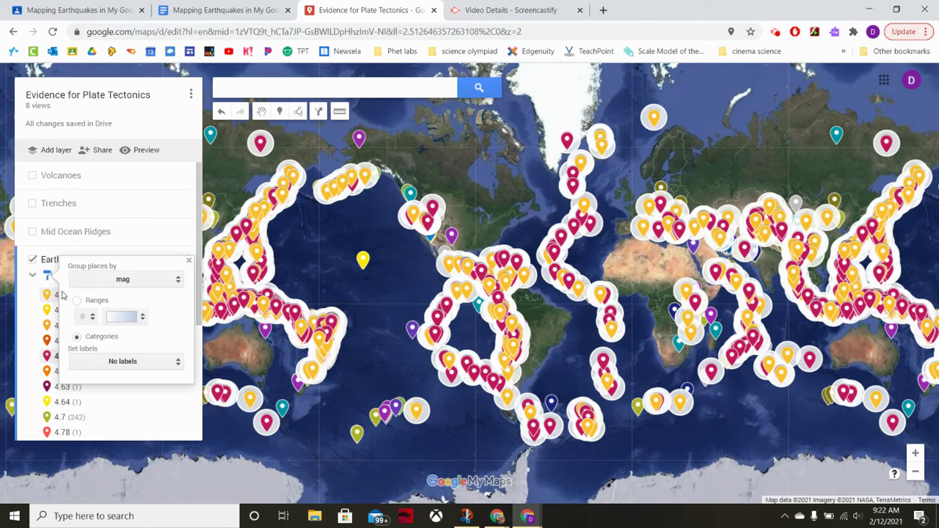
pyautogui.click(77, 302)
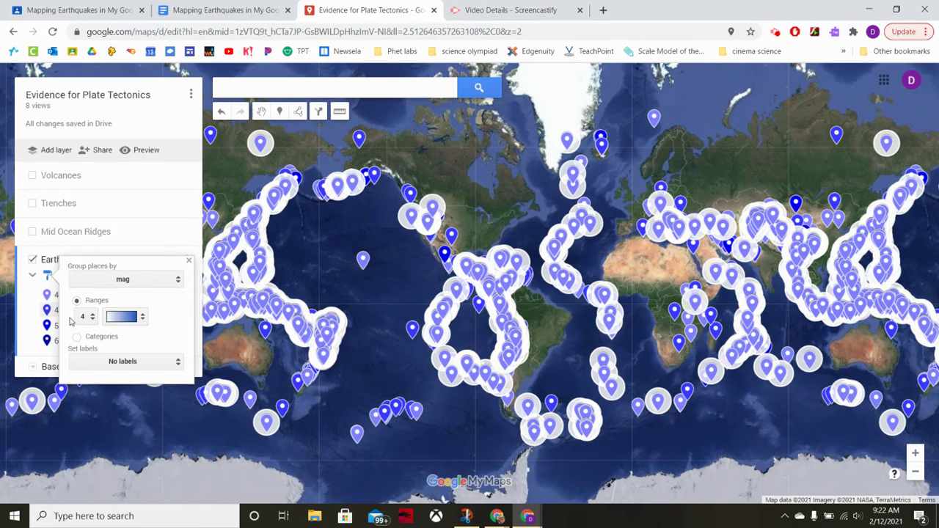
pyautogui.click(93, 318)
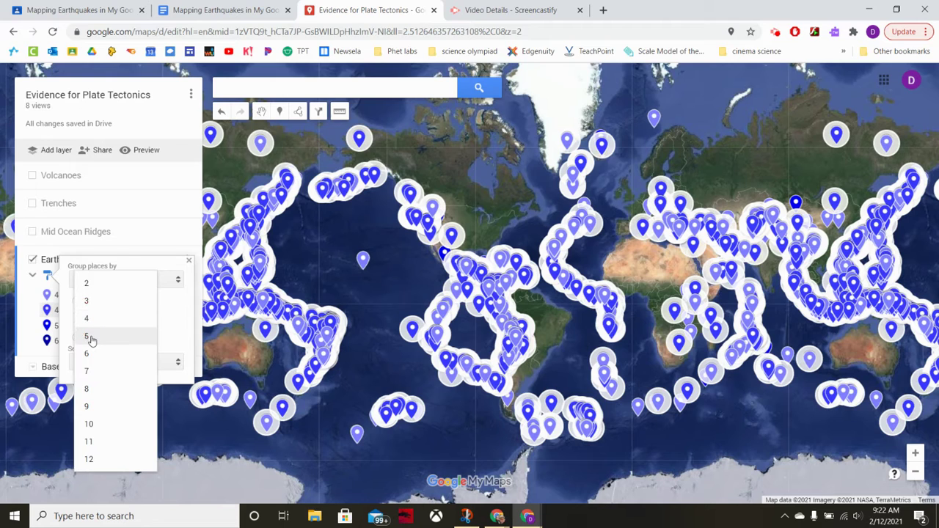
pyautogui.click(100, 341)
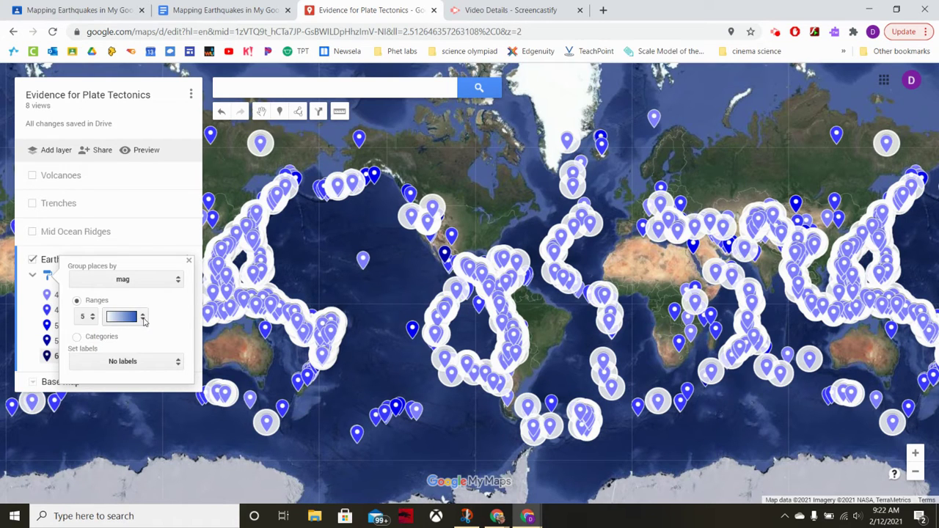
pyautogui.click(127, 318)
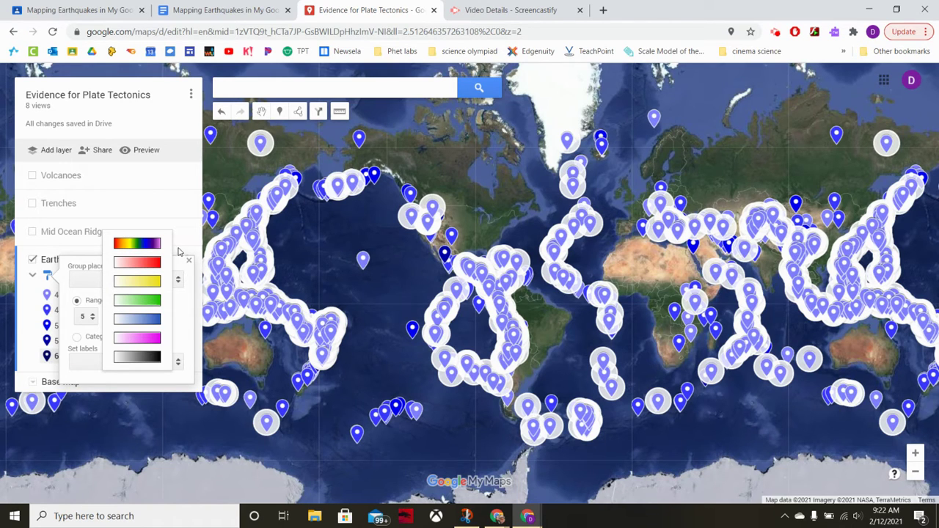
pyautogui.click(151, 317)
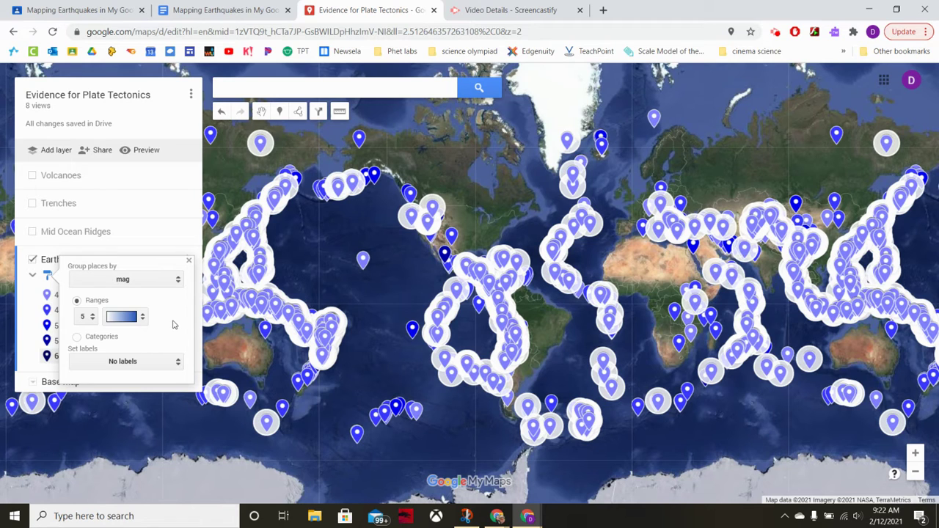
pyautogui.click(189, 260)
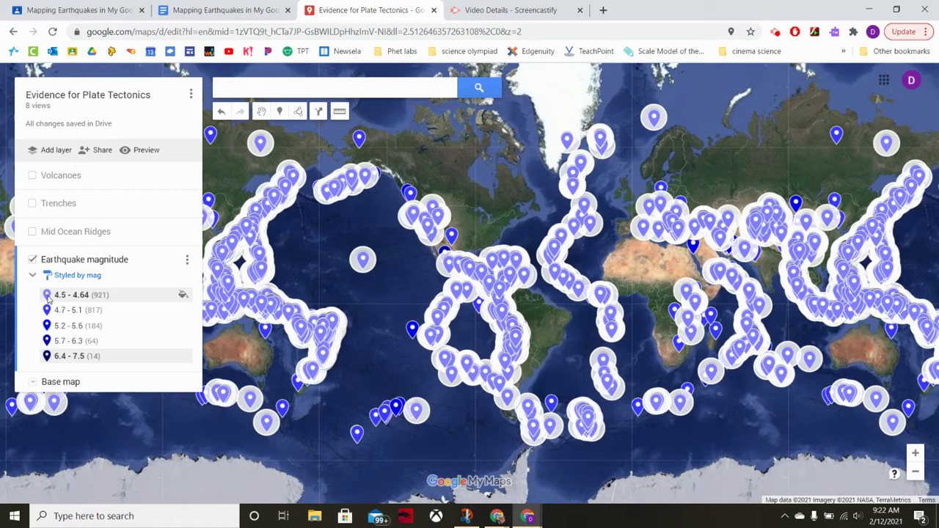
# - Give the 4.5 - 4.64 range of the Earthquake magnitude layer the small dot icon from the Shapes set
pyautogui.click(185, 295)
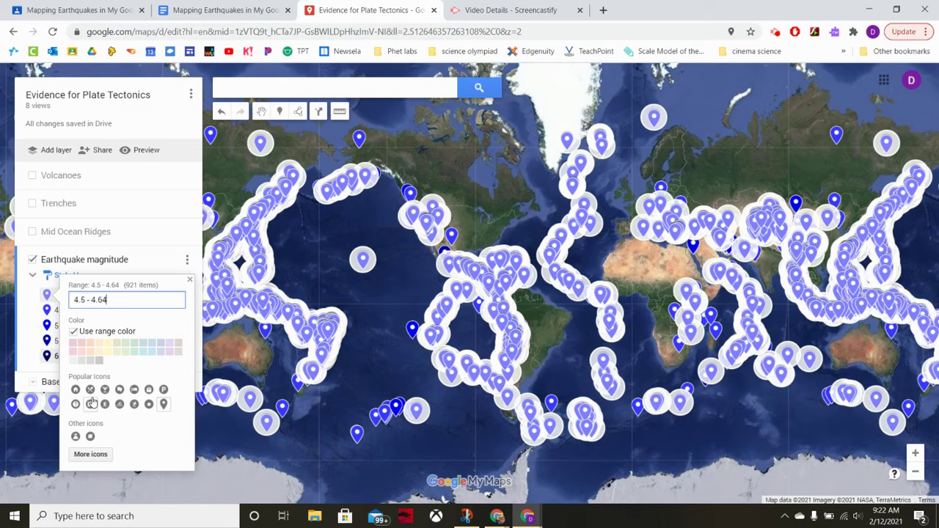
pyautogui.click(90, 453)
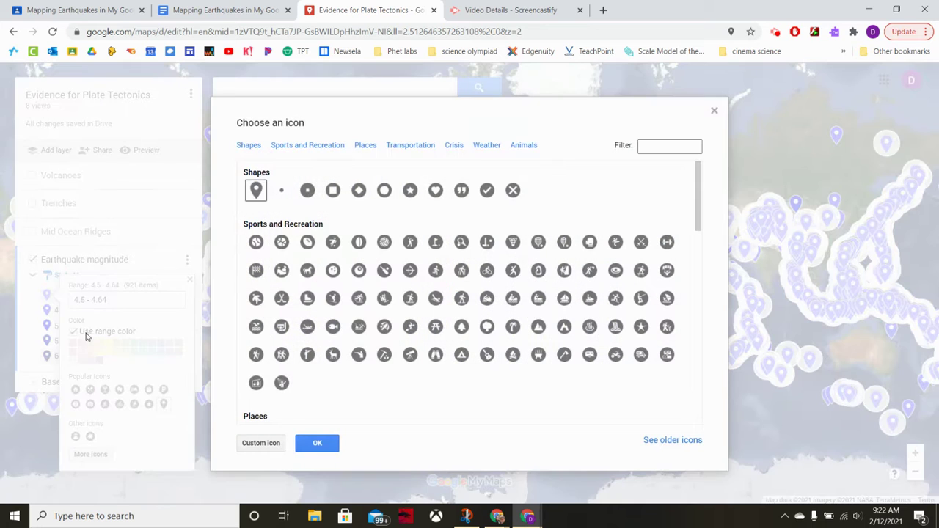
pyautogui.click(292, 194)
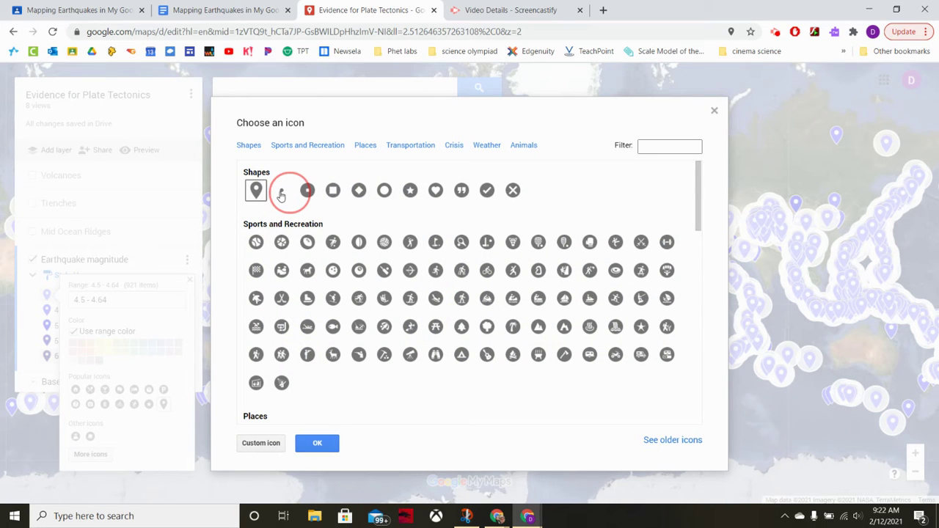
pyautogui.click(319, 444)
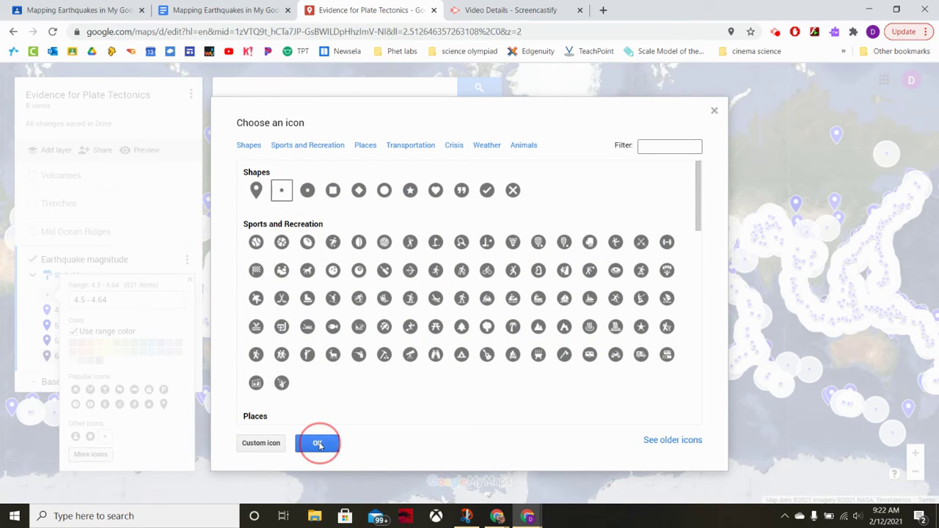
pyautogui.click(190, 280)
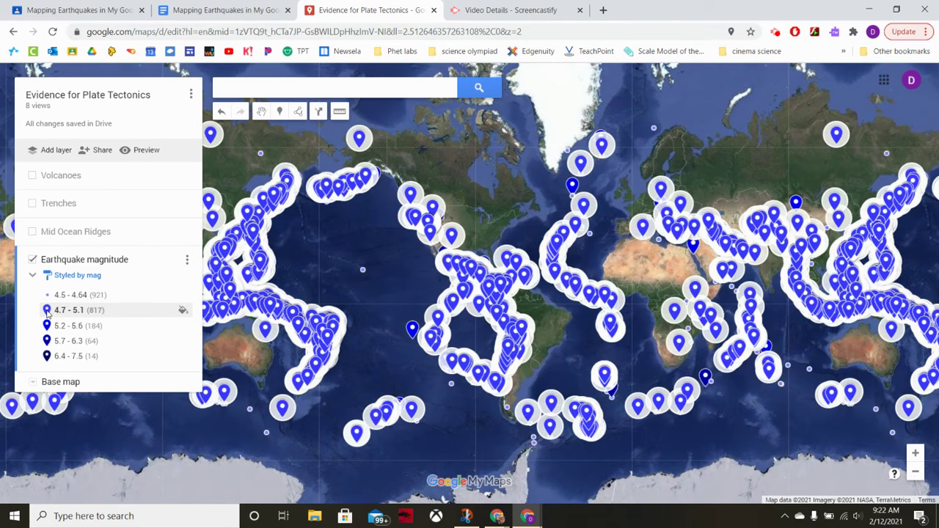
# - Change the icon of the 4.7 - 5.1 magnitude range to the small dot
pyautogui.click(183, 310)
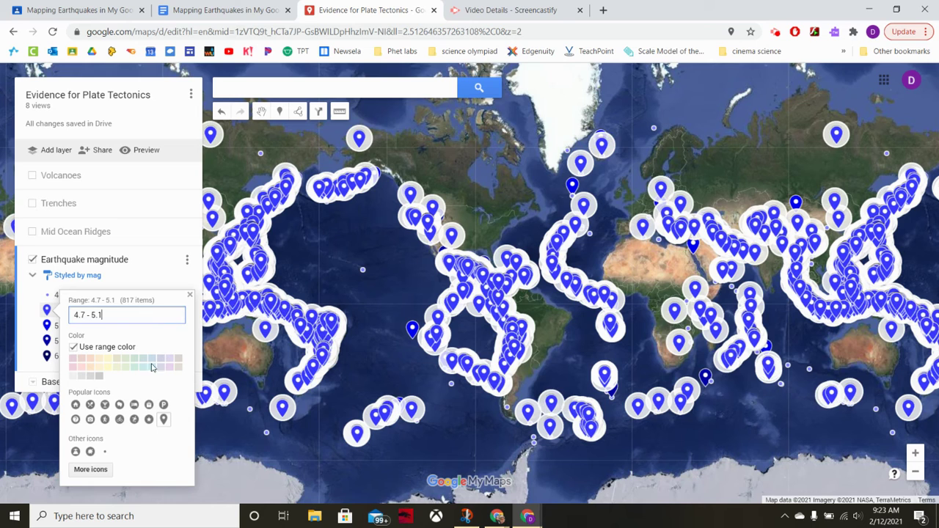
pyautogui.click(104, 452)
pyautogui.click(102, 470)
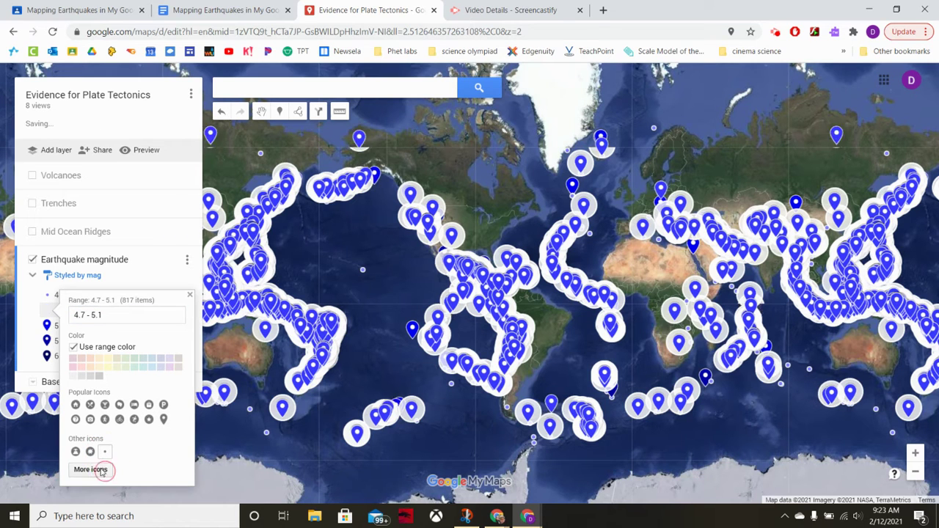
pyautogui.click(190, 296)
# - Apply the small dot icon to the 5.2 - 5.6, 5.7 - 6.3 and 6.4 - 7.5 magnitude ranges
pyautogui.click(183, 325)
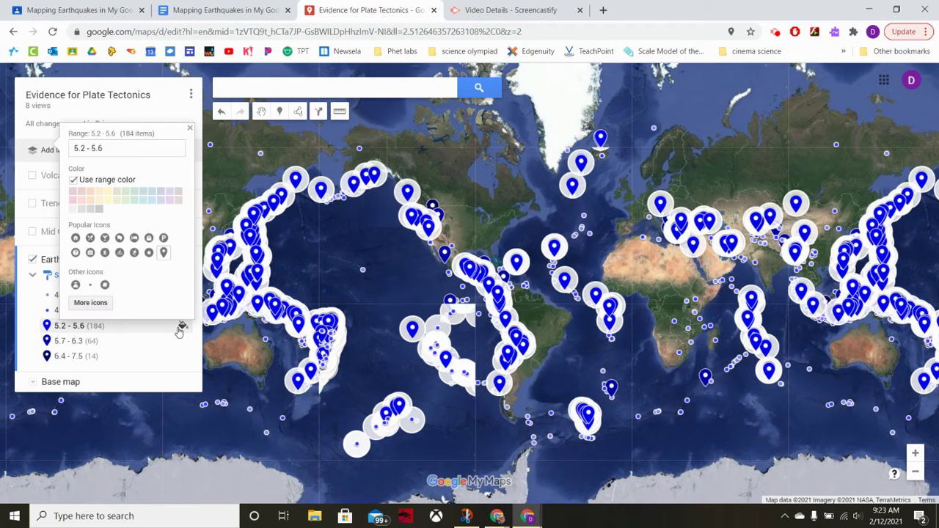
pyautogui.click(90, 285)
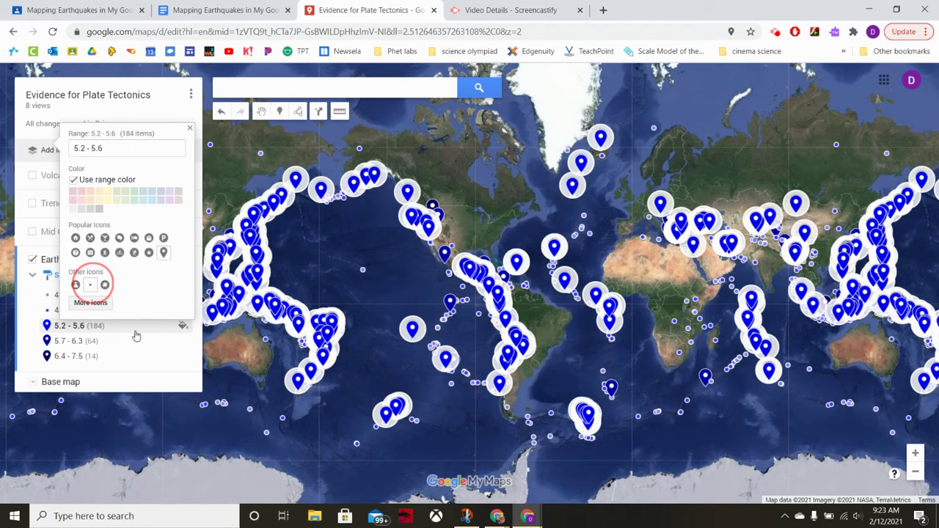
pyautogui.click(183, 341)
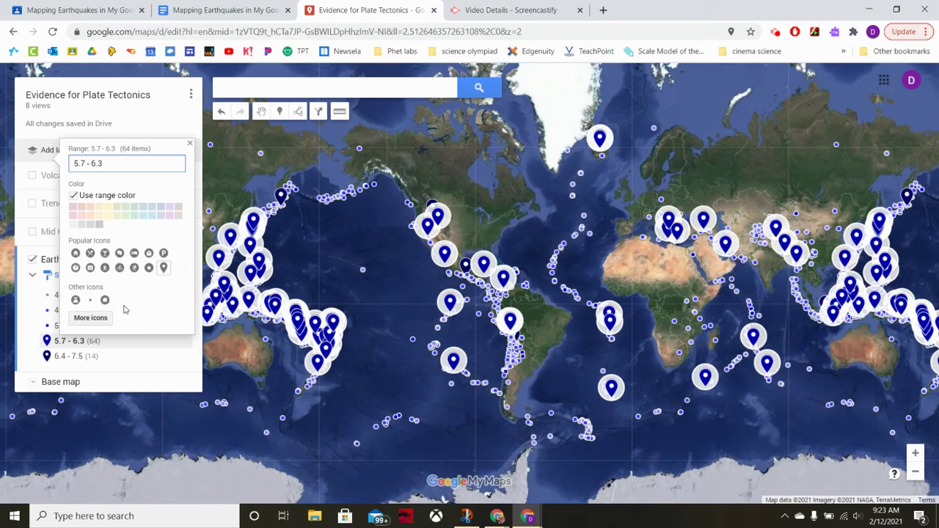
pyautogui.click(90, 300)
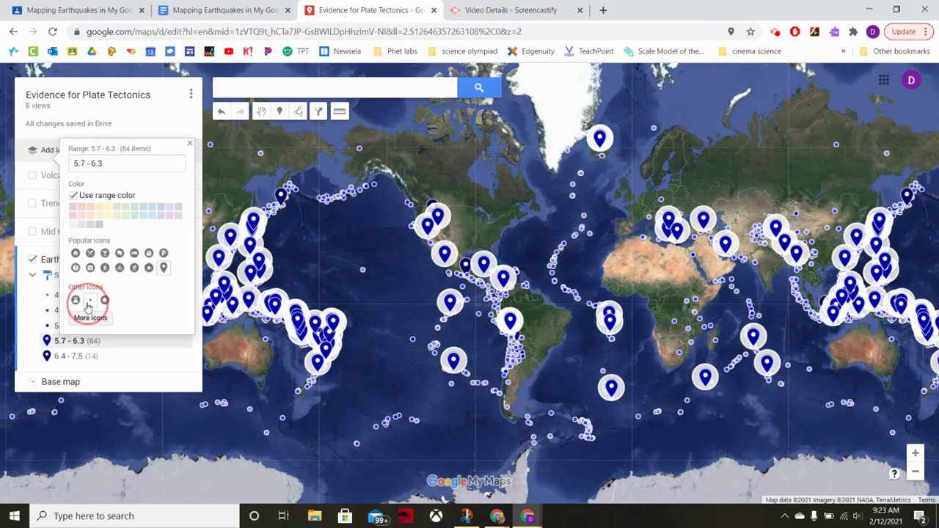
pyautogui.click(183, 356)
pyautogui.click(88, 316)
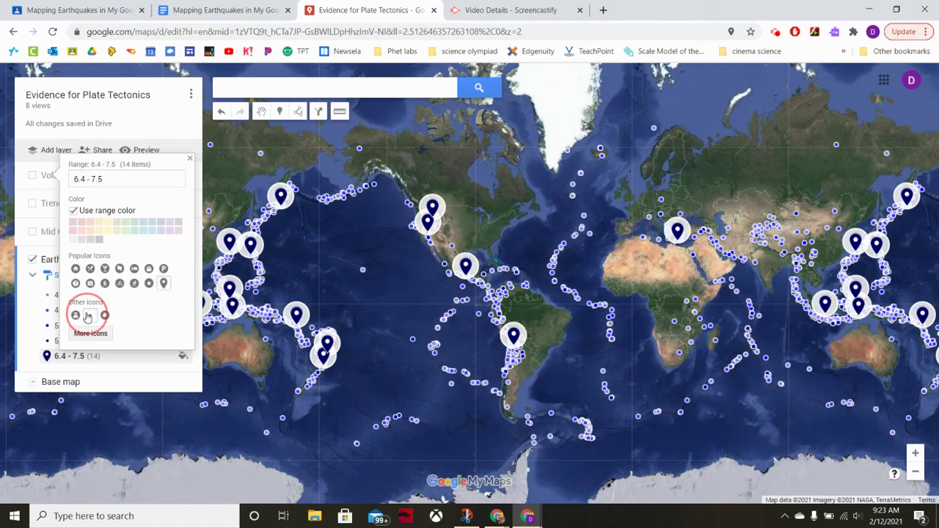
pyautogui.click(189, 158)
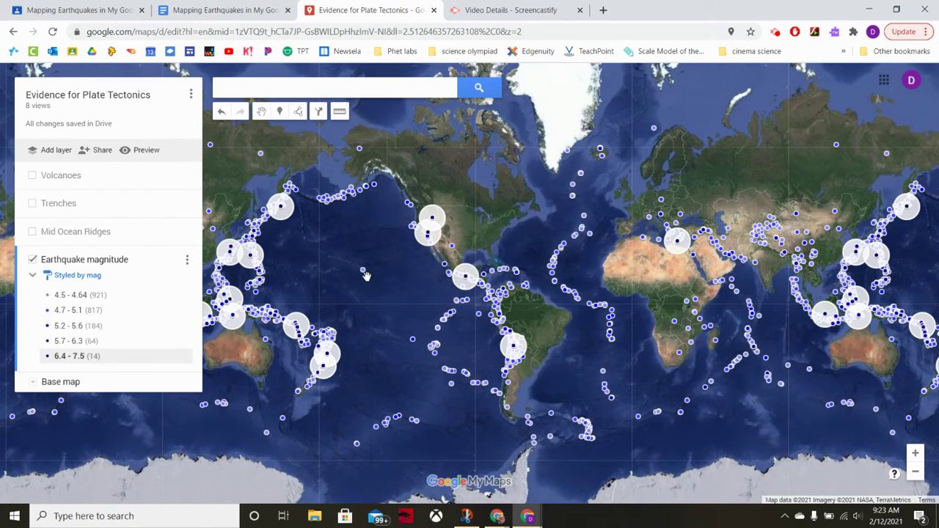
# - Highlight the 5.7 - 6.3, 4.5 - 4.64 and 6.4 - 7.5 magnitude ranges on the map to compare where they occur
pyautogui.click(132, 341)
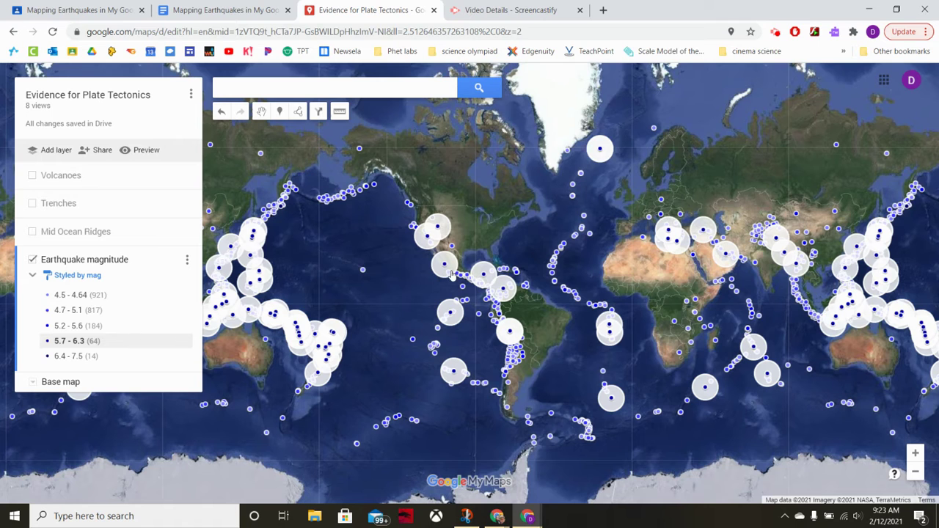
pyautogui.click(114, 299)
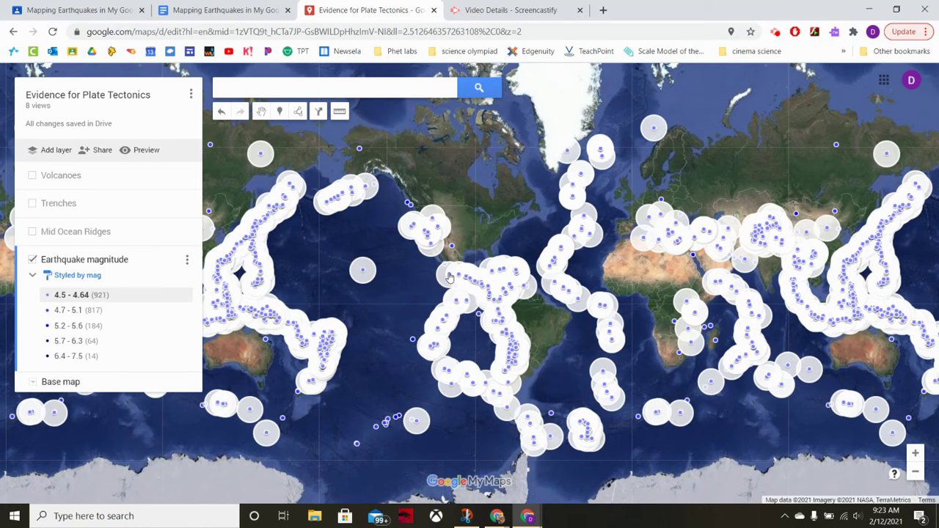
pyautogui.click(380, 271)
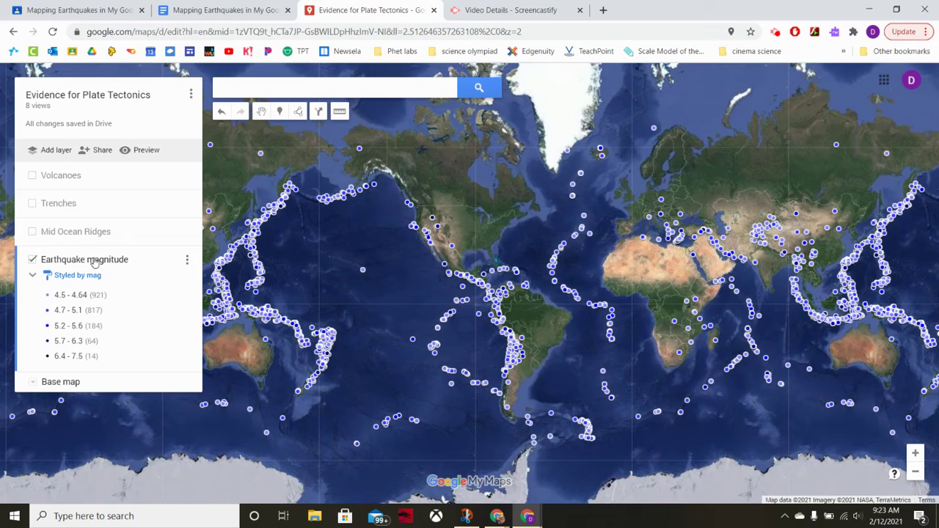
pyautogui.moveTo(84, 361)
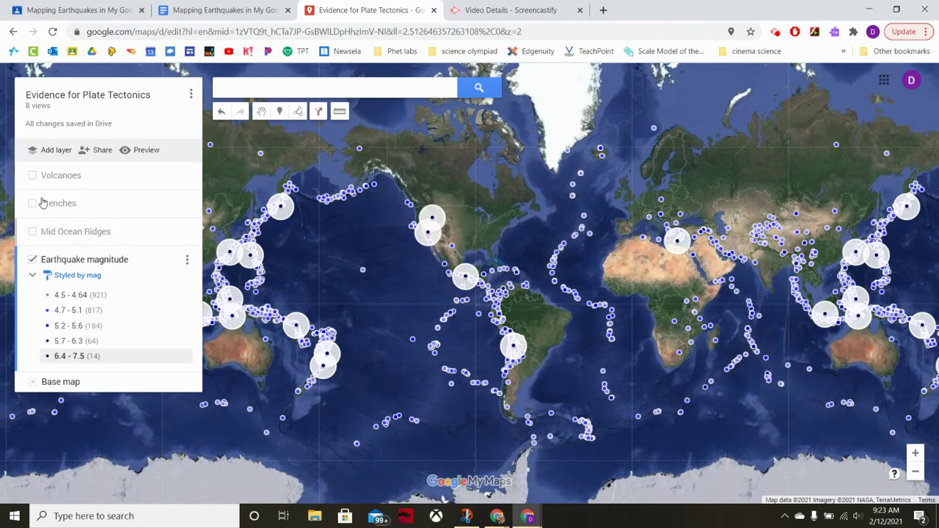
# - Show the Mid Ocean Ridges, Trenches and Volcanoes layers alongside the earthquakes for comparison, and hide all three again
pyautogui.click(31, 232)
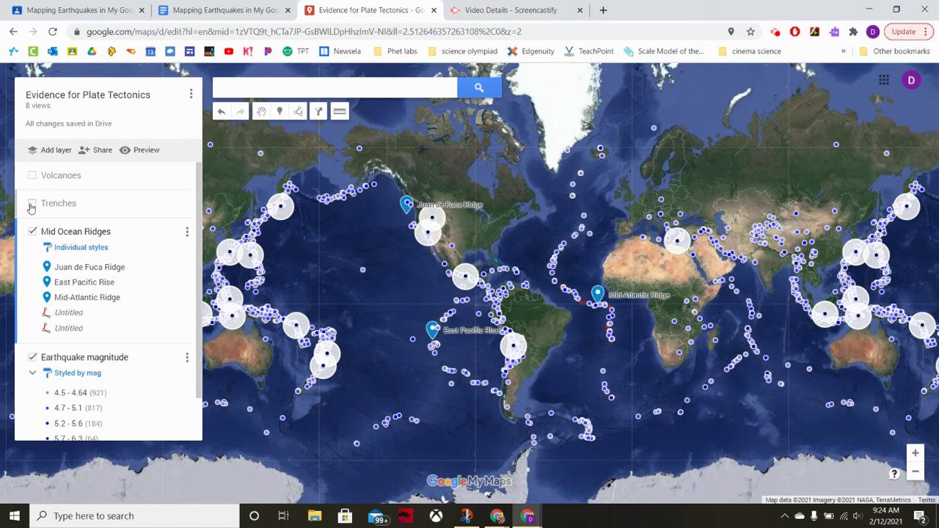
pyautogui.click(32, 204)
pyautogui.click(32, 177)
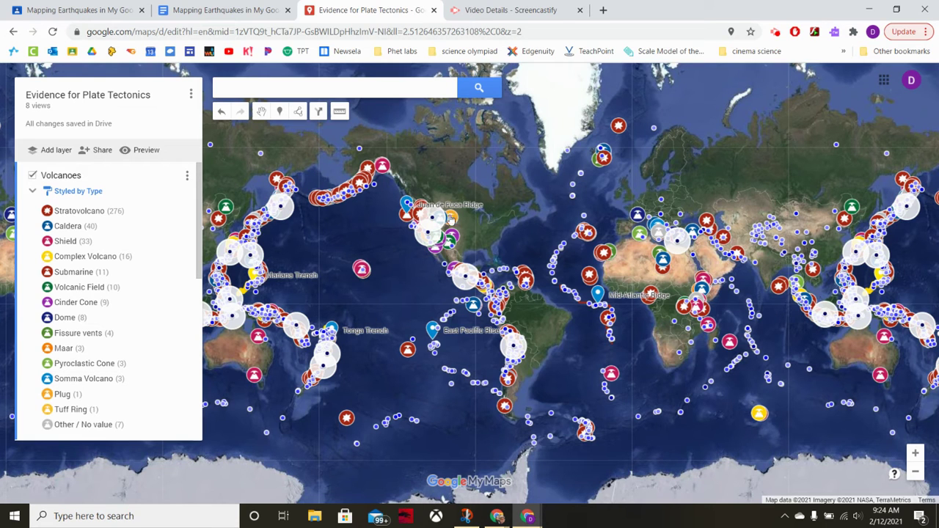
pyautogui.scroll(-1, 100, 256)
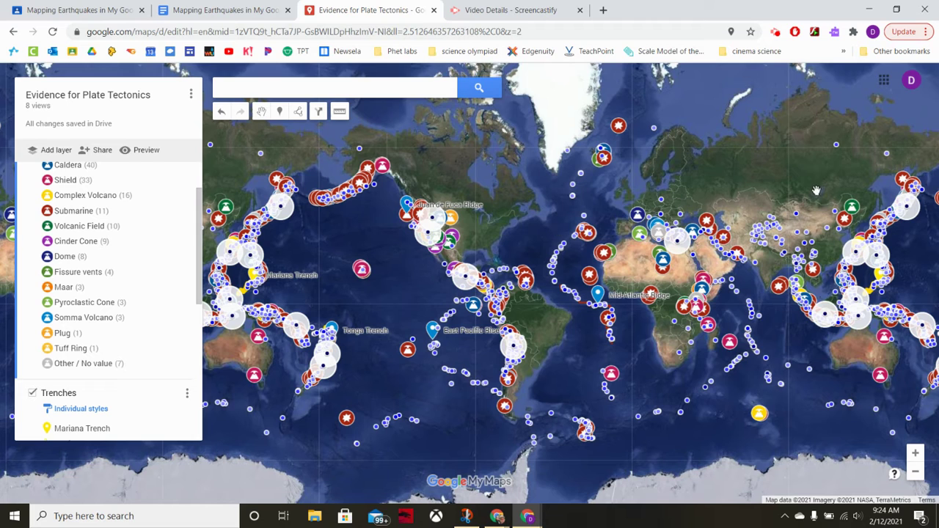
pyautogui.scroll(1, 33, 176)
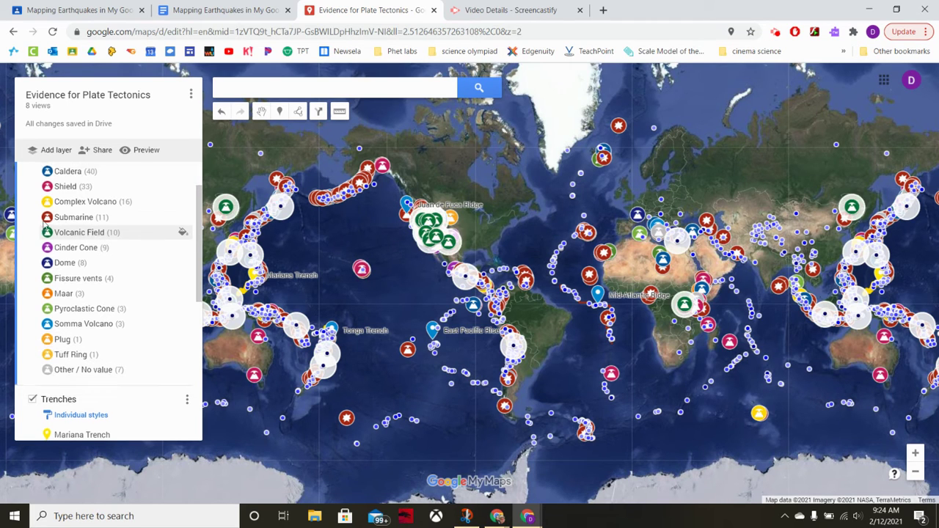
pyautogui.click(32, 175)
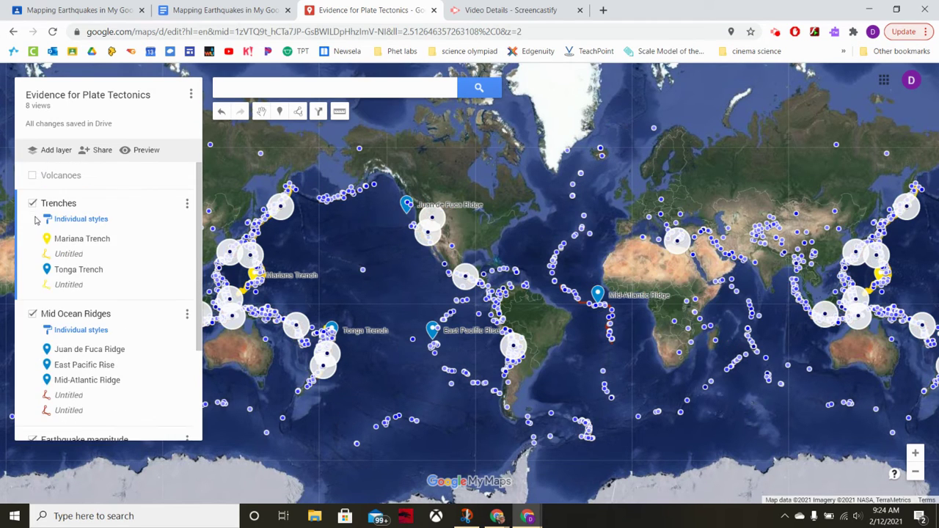
pyautogui.click(32, 204)
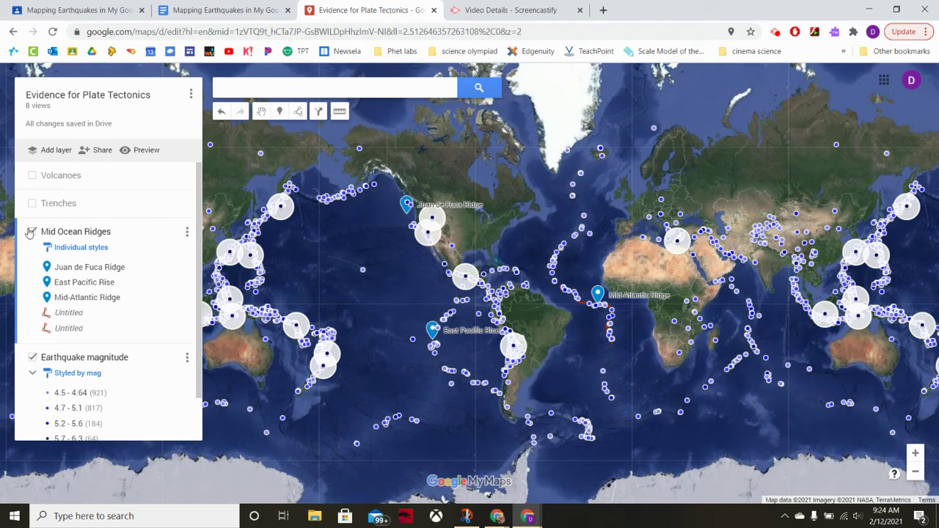
pyautogui.click(32, 232)
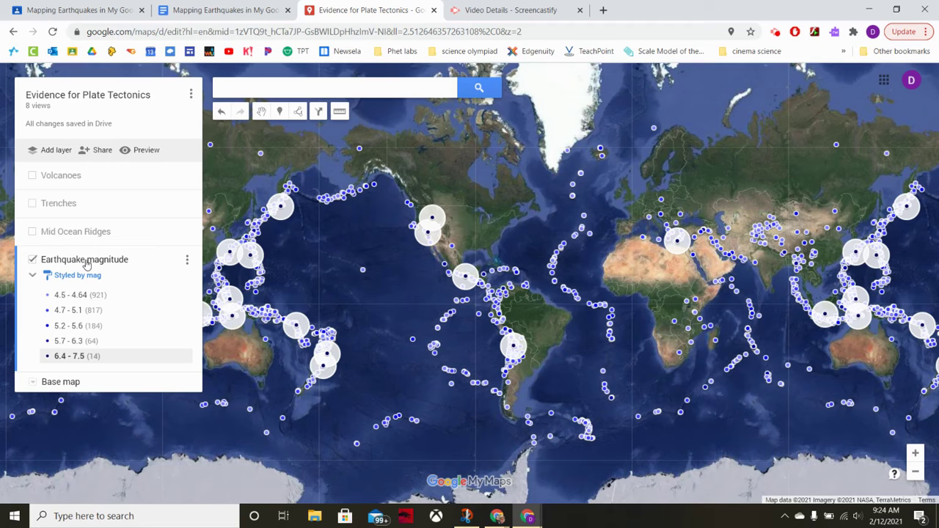
# - Hide the Earthquake magnitude layer and add a new layer named "Earthquake depth"
pyautogui.click(33, 260)
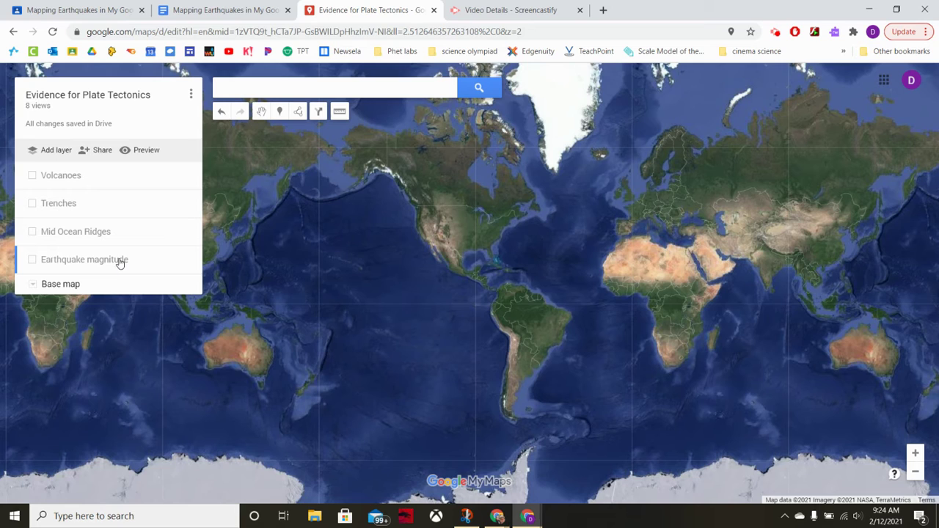
pyautogui.click(61, 151)
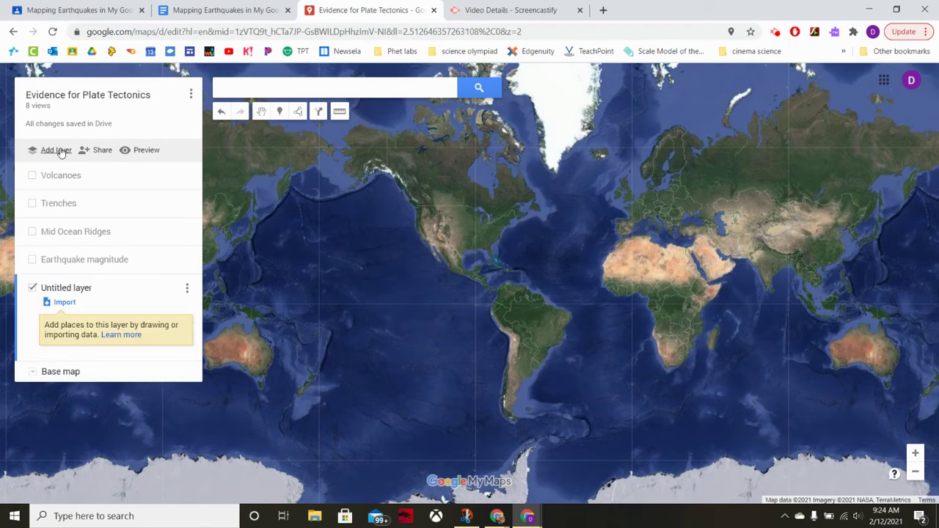
pyautogui.click(71, 288)
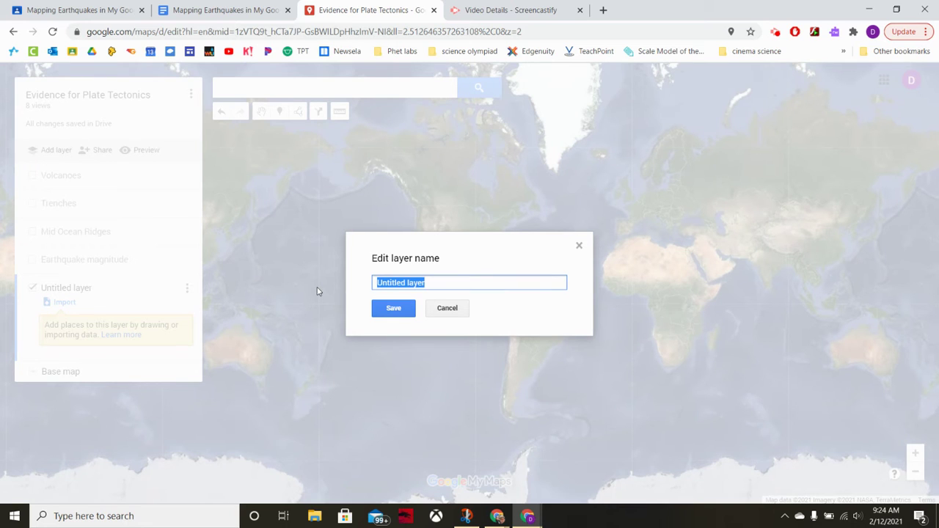
pyautogui.write('Earthquake')
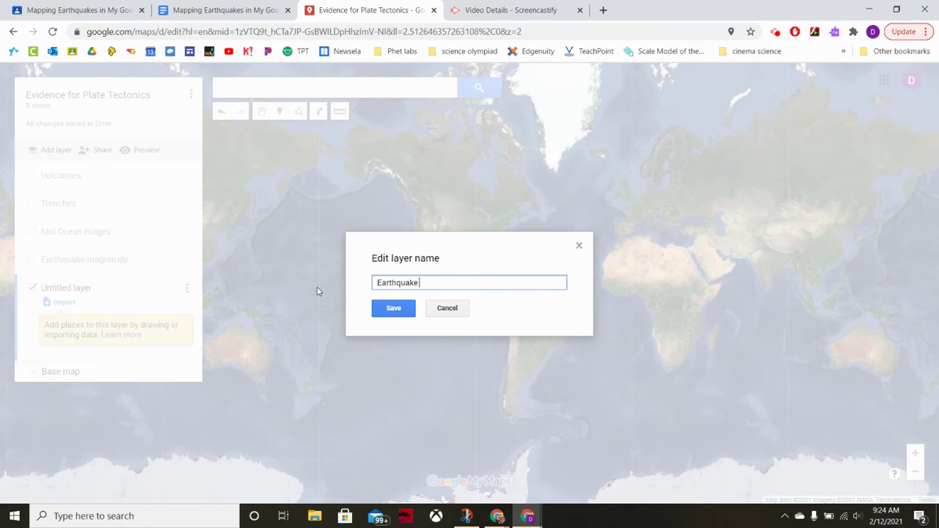
pyautogui.write(' depth')
pyautogui.press('Return')
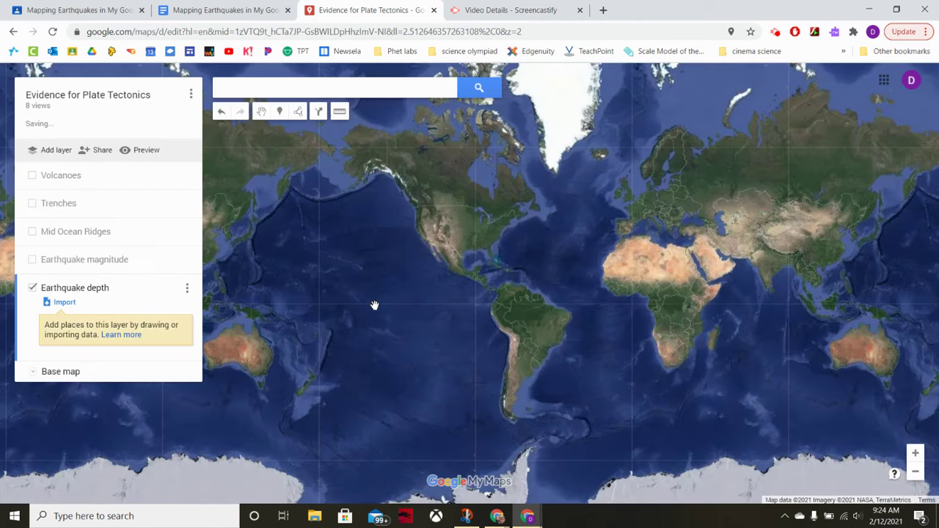
# - Import "last 2000 earthquakes 7_13_2020" from Google Drive into the Earthquake depth layer, positioned by latitude and longitude and titled by time
pyautogui.click(60, 303)
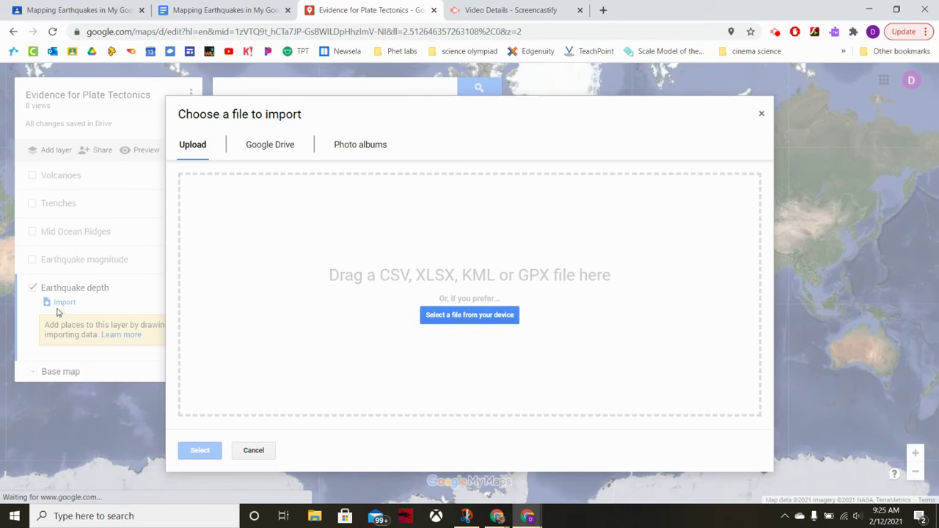
pyautogui.click(259, 147)
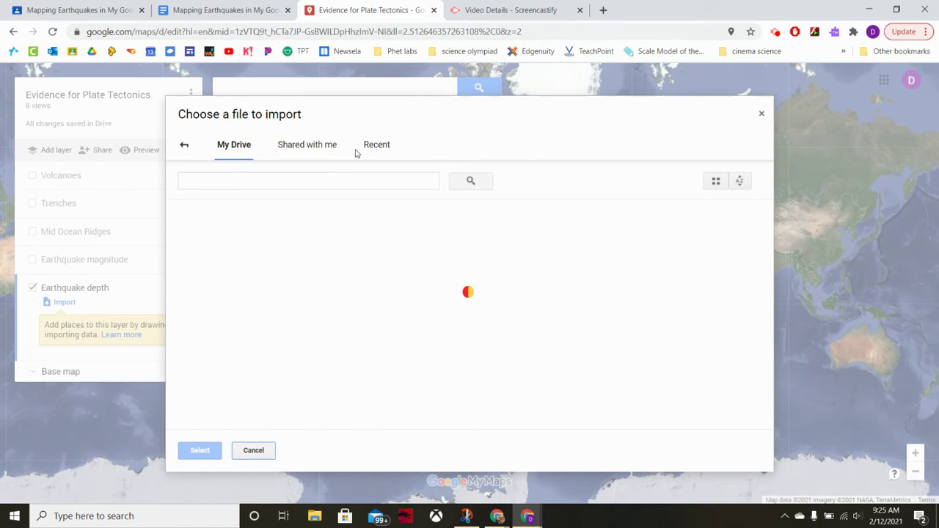
pyautogui.click(380, 149)
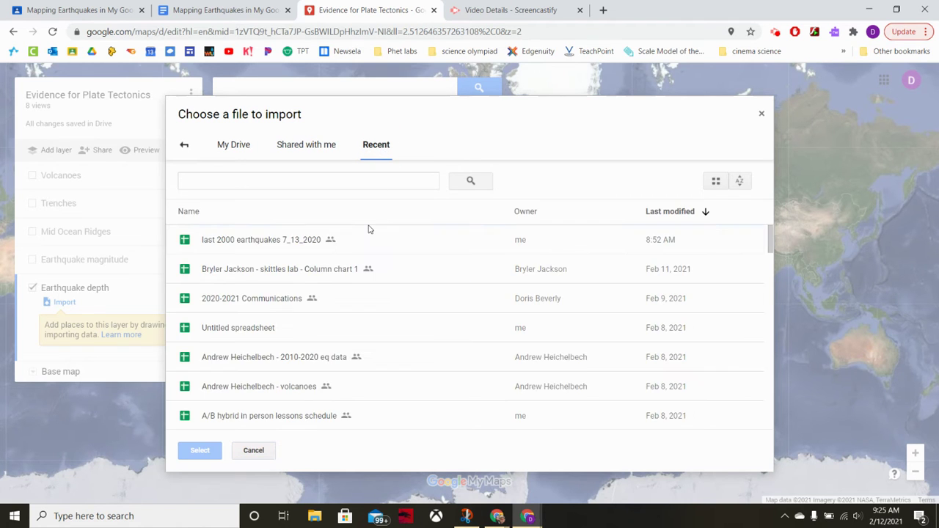
pyautogui.doubleClick(293, 242)
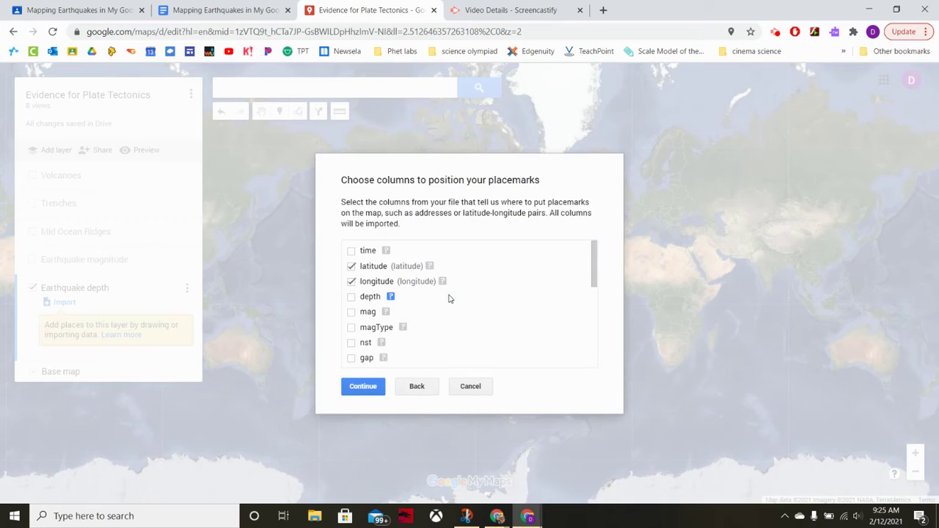
pyautogui.click(365, 387)
pyautogui.click(367, 246)
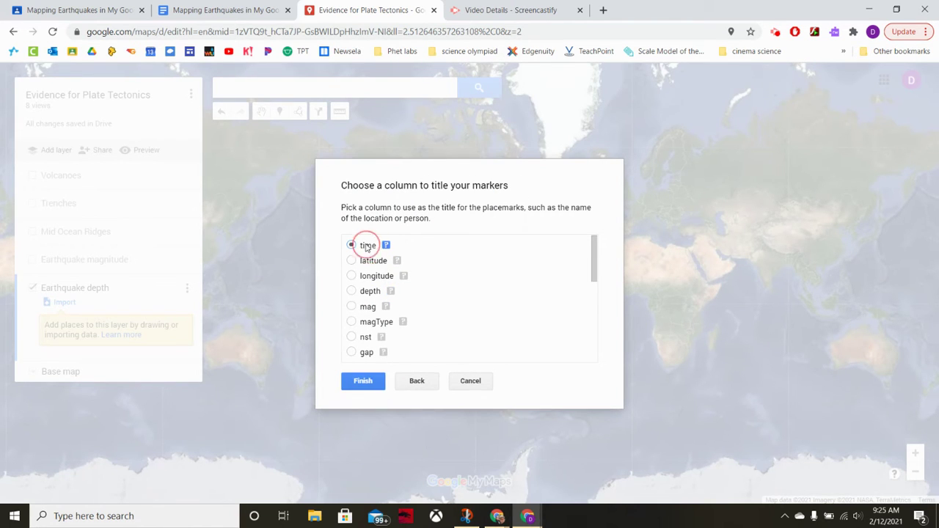
pyautogui.click(363, 383)
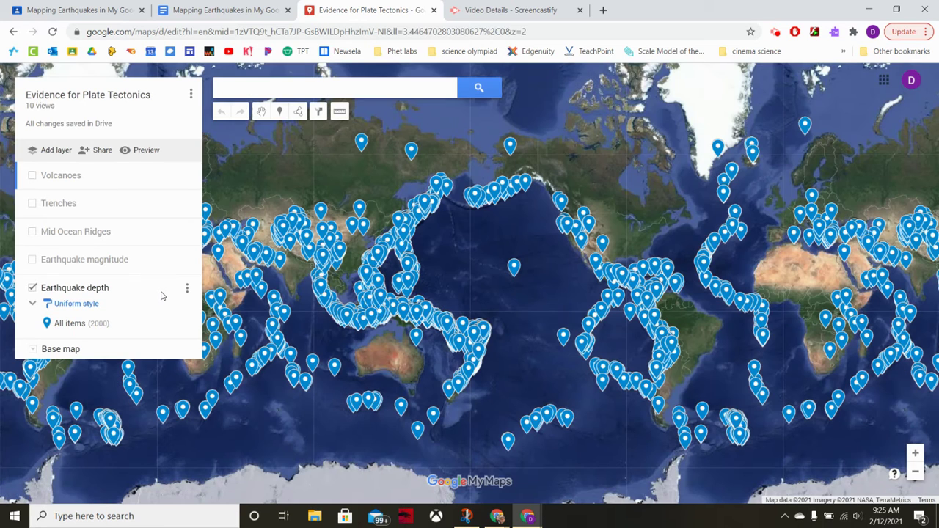
# - Style the Earthquake depth layer by the depth column, grouped into 5 ranges
pyautogui.click(93, 306)
pyautogui.click(110, 310)
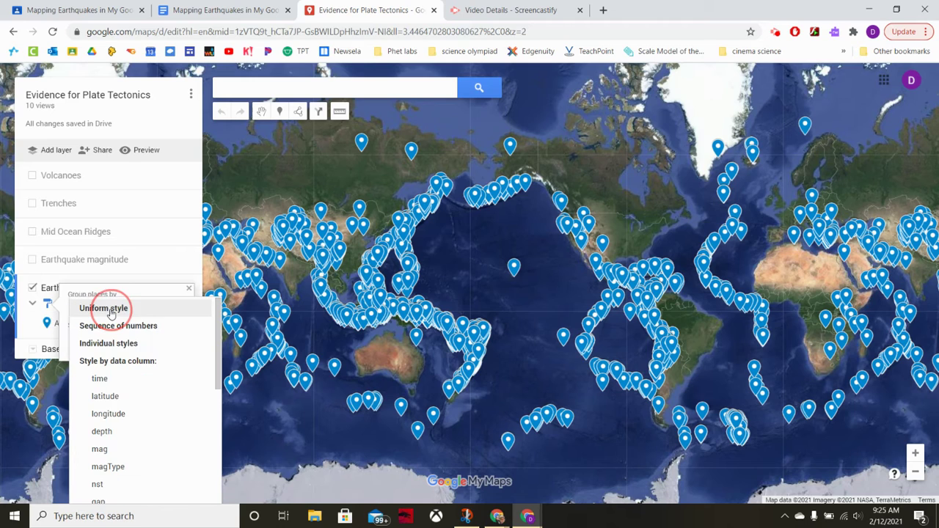
pyautogui.click(103, 437)
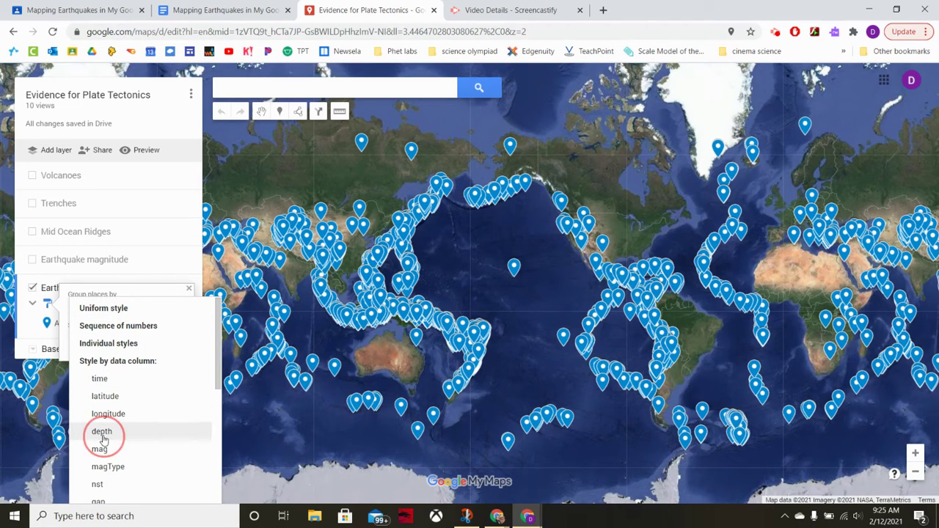
pyautogui.click(157, 434)
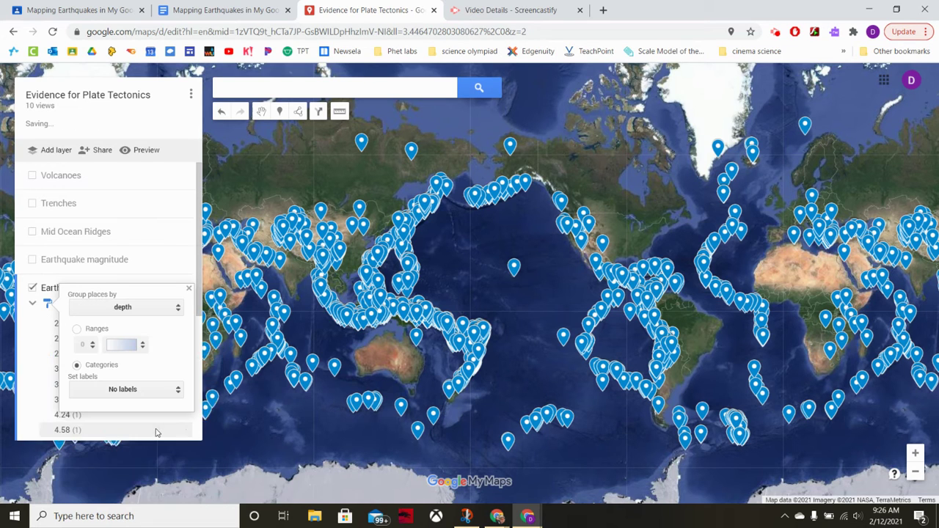
pyautogui.click(77, 333)
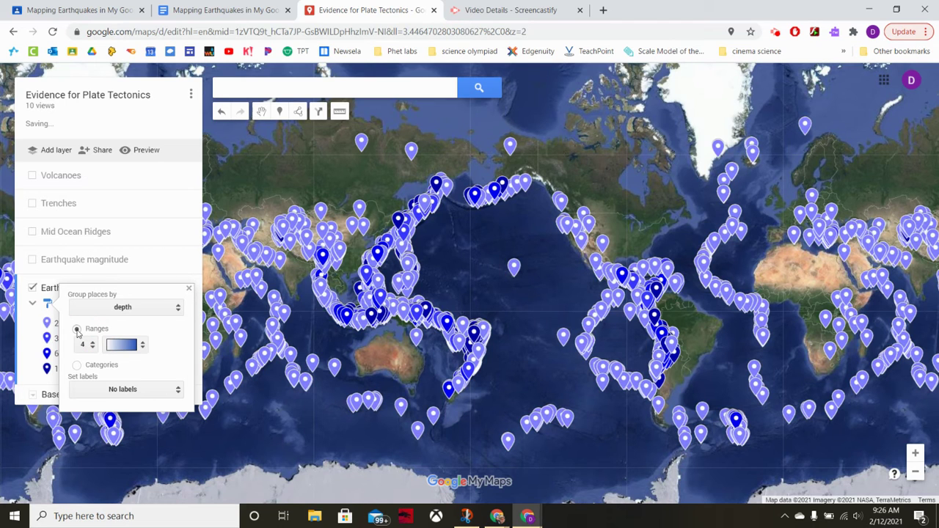
pyautogui.click(91, 345)
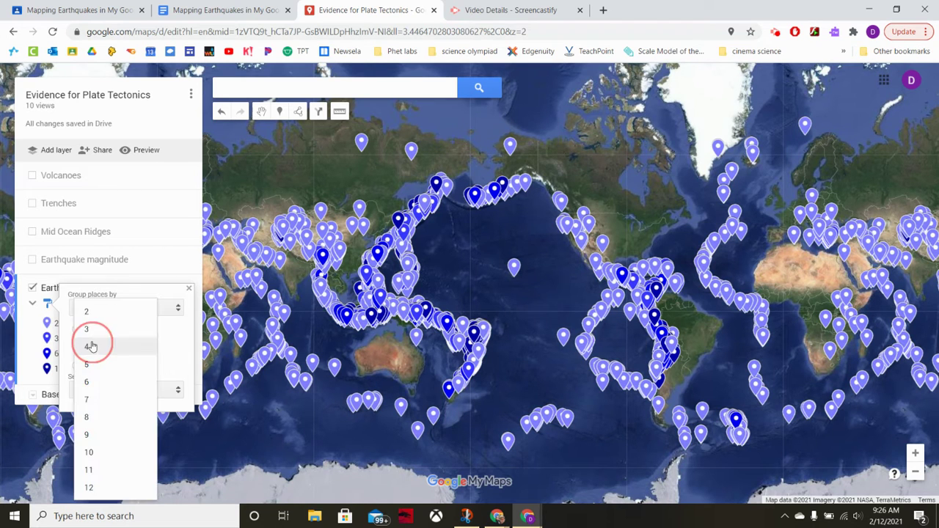
pyautogui.click(91, 366)
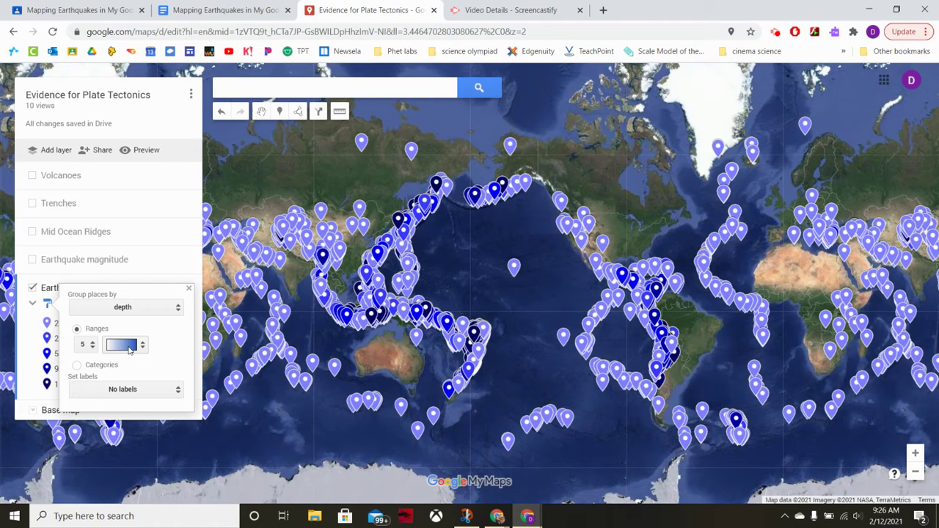
# - Apply the white-to-black color gradient to the Earthquake depth layer's ranges and close the style settings
pyautogui.click(130, 348)
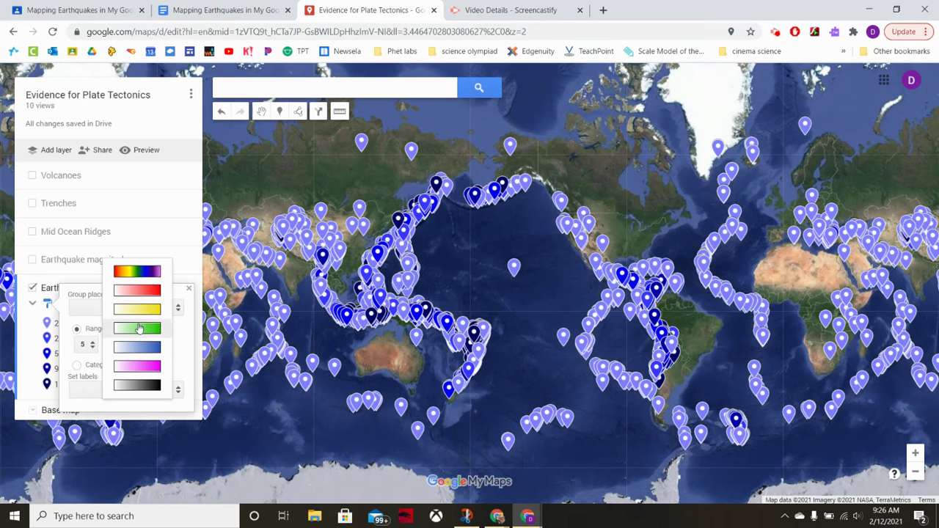
pyautogui.click(132, 385)
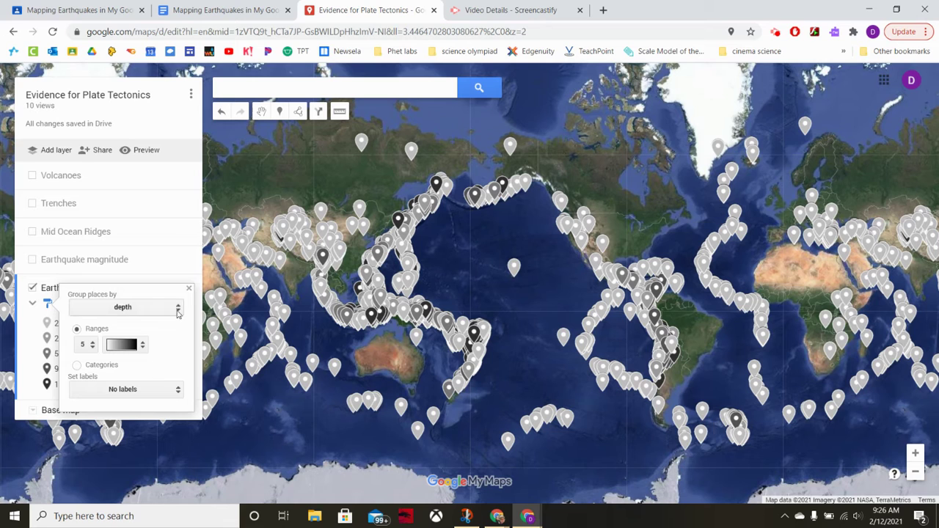
pyautogui.click(189, 288)
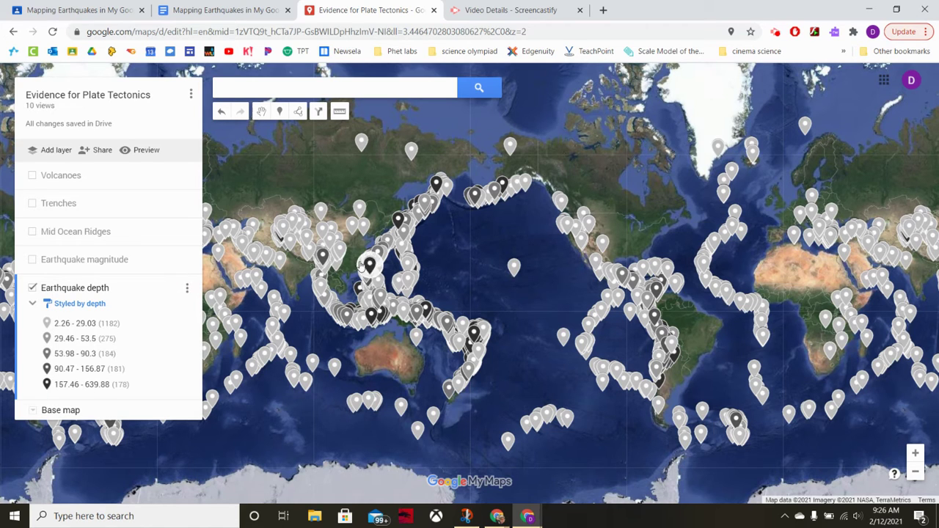
# - Change the marker icon of all five depth ranges, from 2.26 - 29.03 to 157.46 - 639.88, to the small dot
pyautogui.click(183, 325)
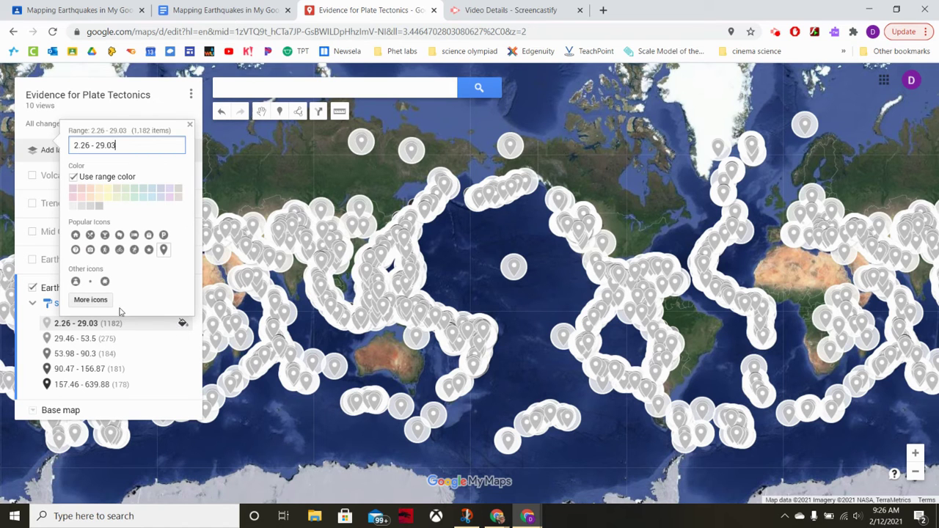
pyautogui.click(91, 282)
pyautogui.click(185, 339)
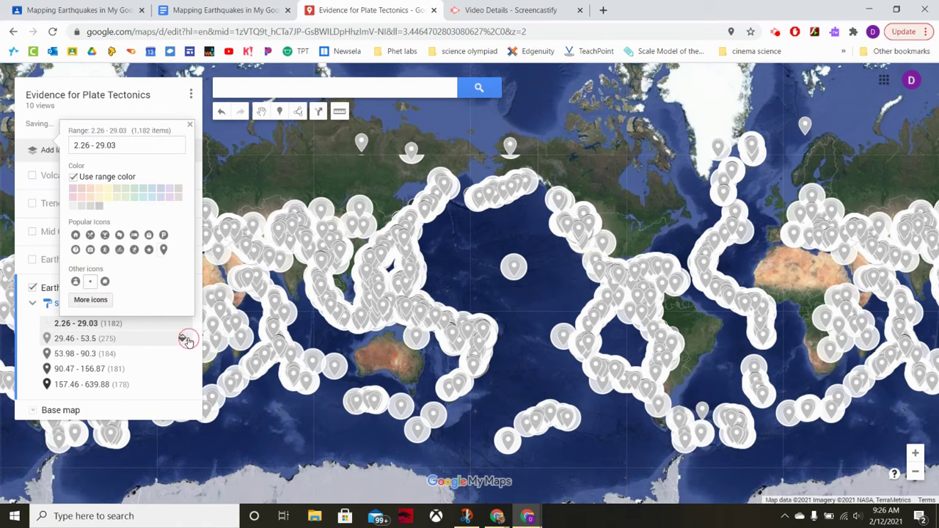
pyautogui.click(91, 297)
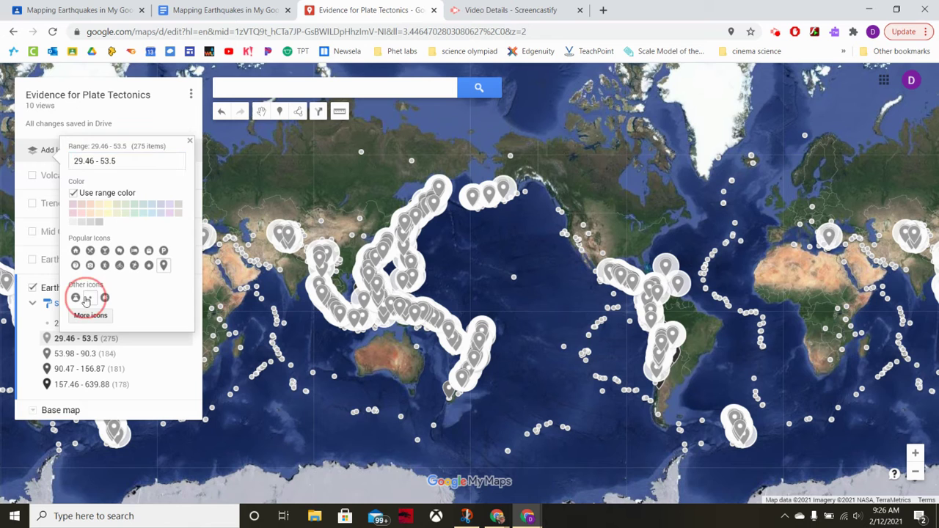
pyautogui.click(183, 355)
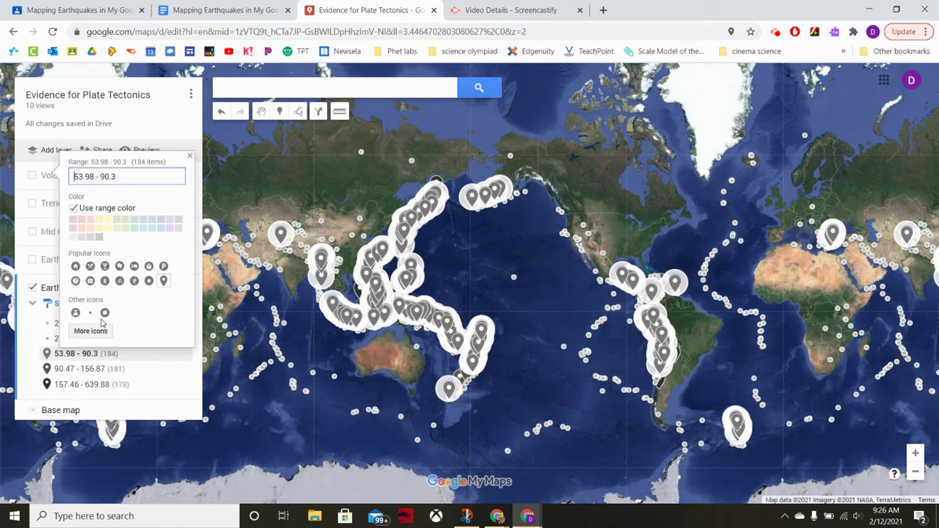
pyautogui.click(90, 313)
pyautogui.click(184, 369)
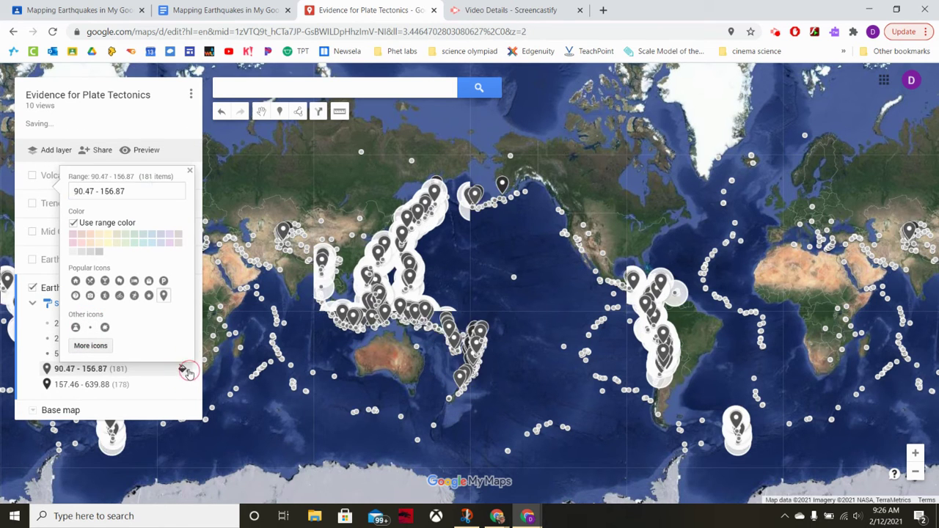
pyautogui.click(90, 330)
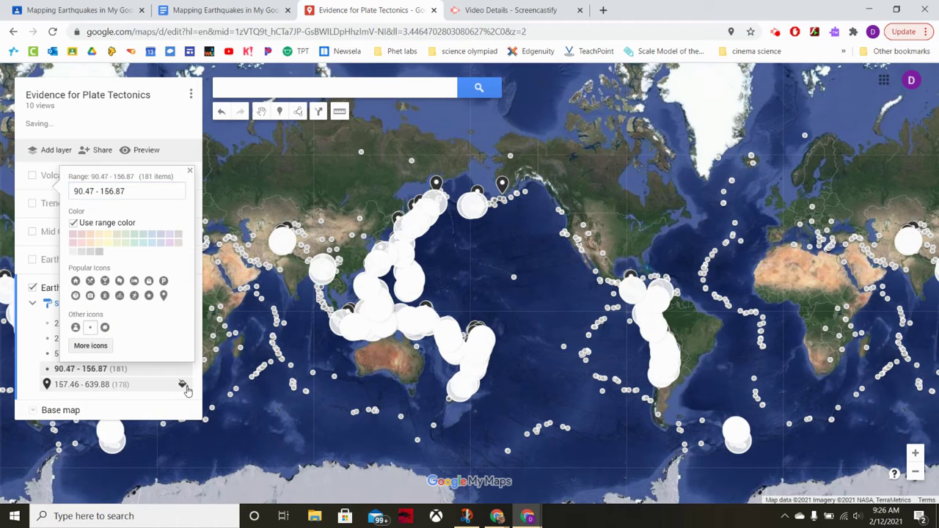
pyautogui.click(184, 385)
pyautogui.click(90, 345)
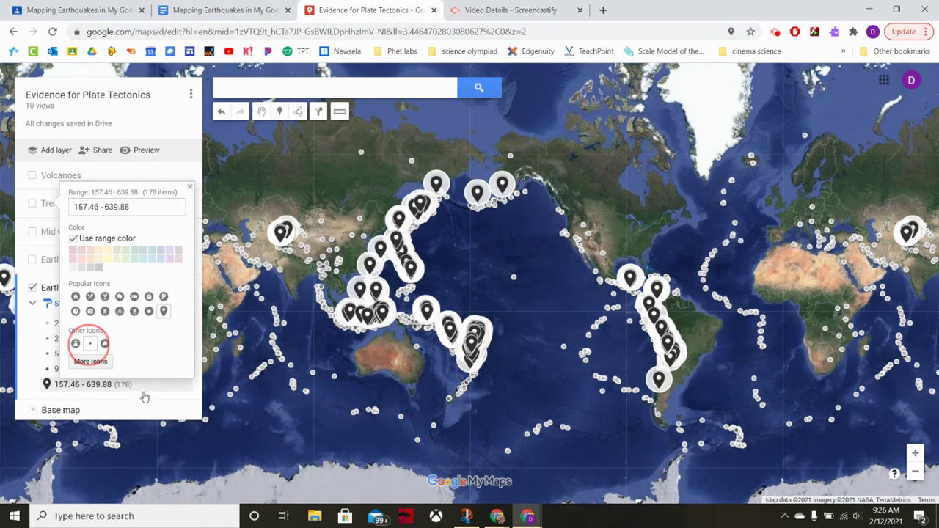
pyautogui.click(189, 187)
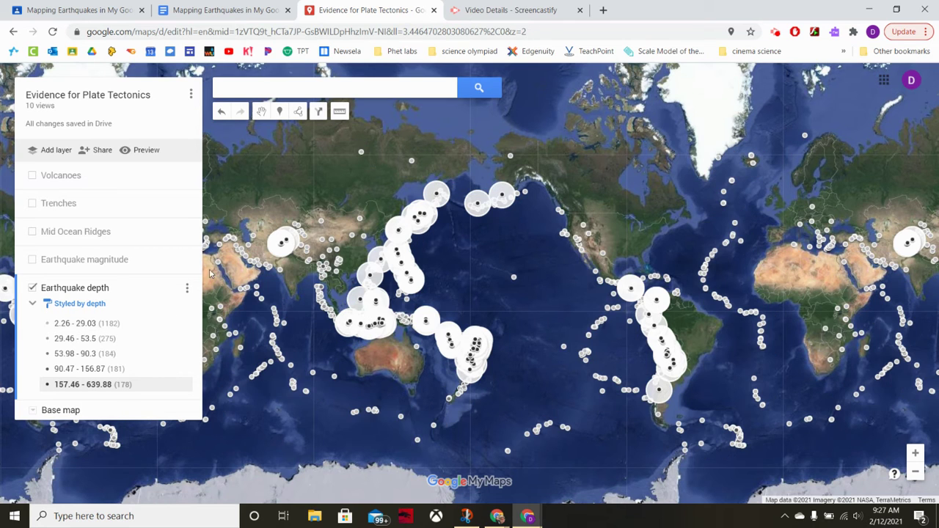
# - View the details of the earthquake marker near Bhachau, India, and close them again
pyautogui.moveTo(461, 254); pyautogui.dragTo(440, 243)
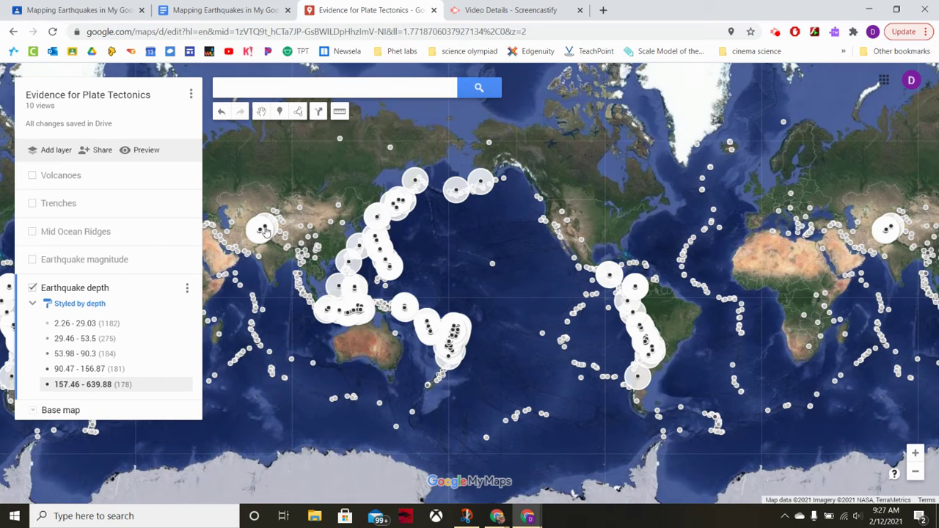
pyautogui.click(262, 254)
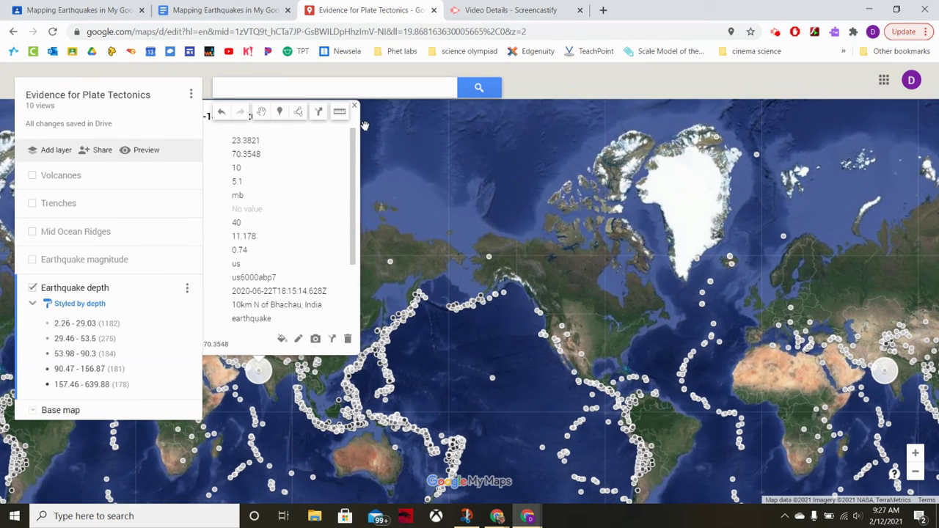
pyautogui.click(356, 105)
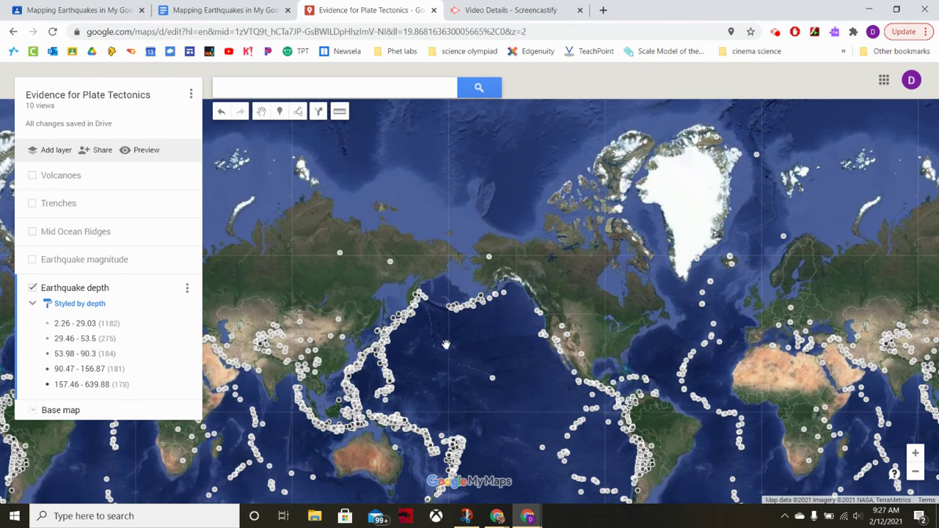
pyautogui.moveTo(475, 405); pyautogui.dragTo(420, 279)
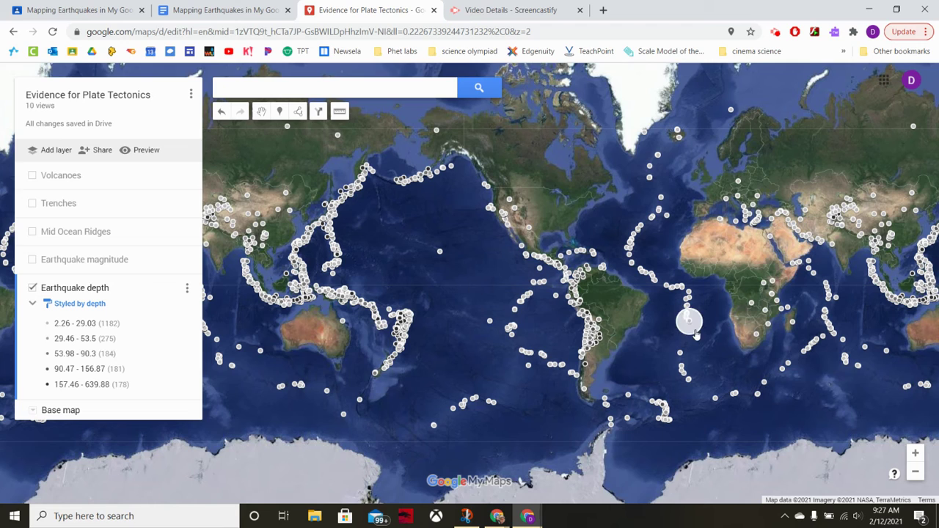
# - Examine how the earthquake depth shades change from the west coast of South America inland
pyautogui.scroll(5, 621, 329)
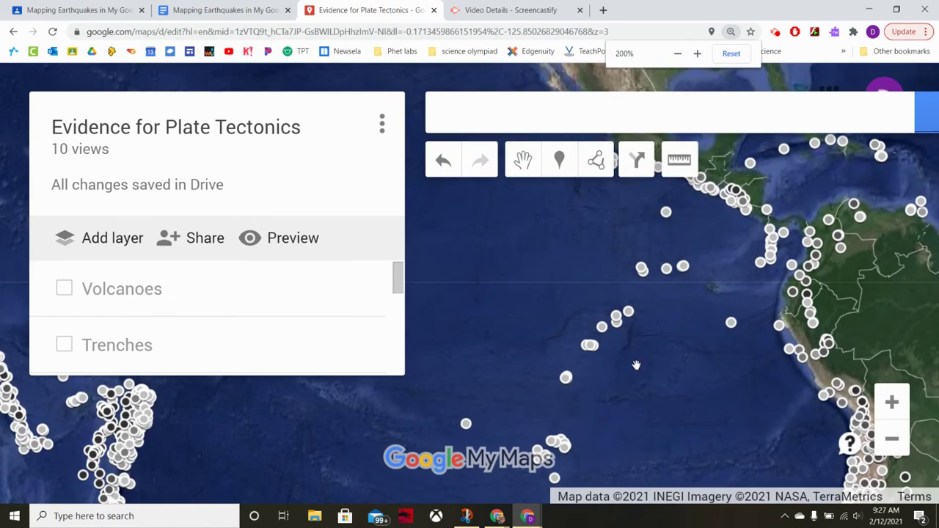
pyautogui.moveTo(678, 410); pyautogui.dragTo(495, 255)
pyautogui.moveTo(543, 327); pyautogui.dragTo(456, 288)
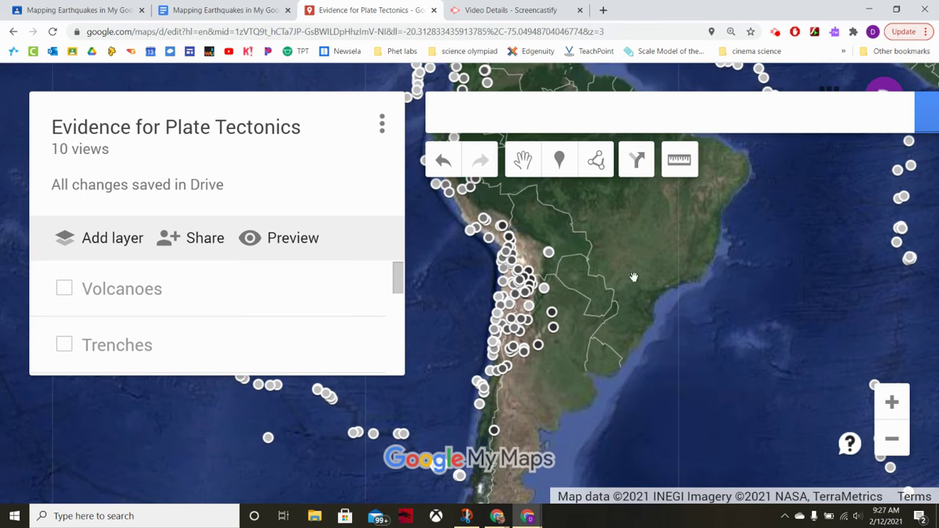
pyautogui.click(898, 409)
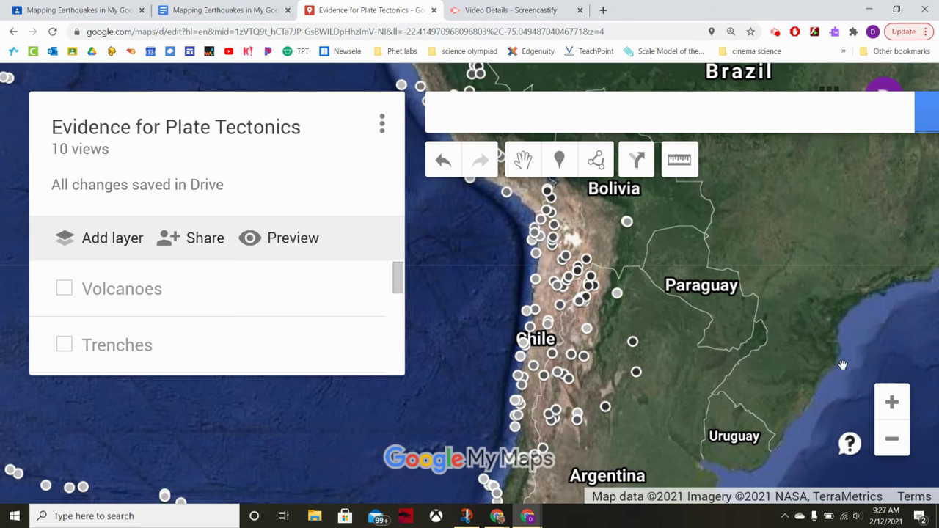
pyautogui.moveTo(752, 342); pyautogui.dragTo(749, 396)
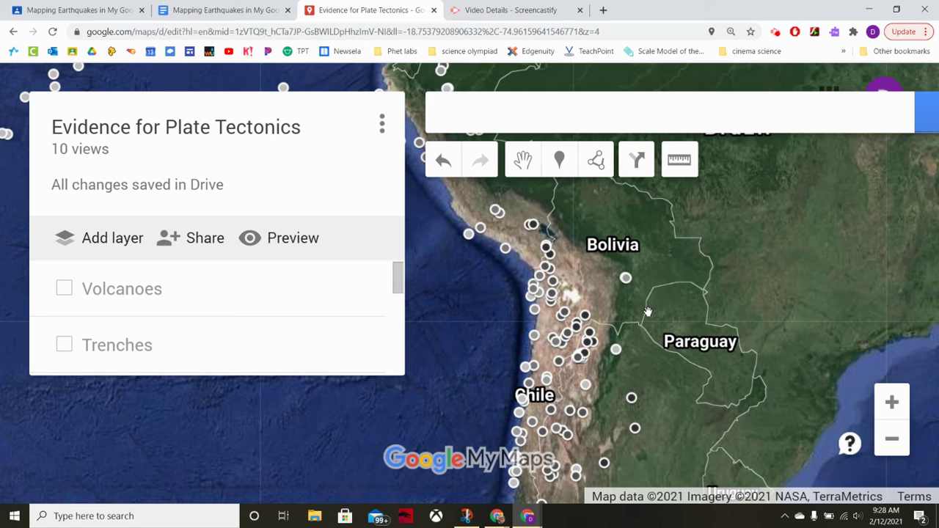
# - Return the map to the world view and reset the browser page zoom to 100%
pyautogui.click(892, 439)
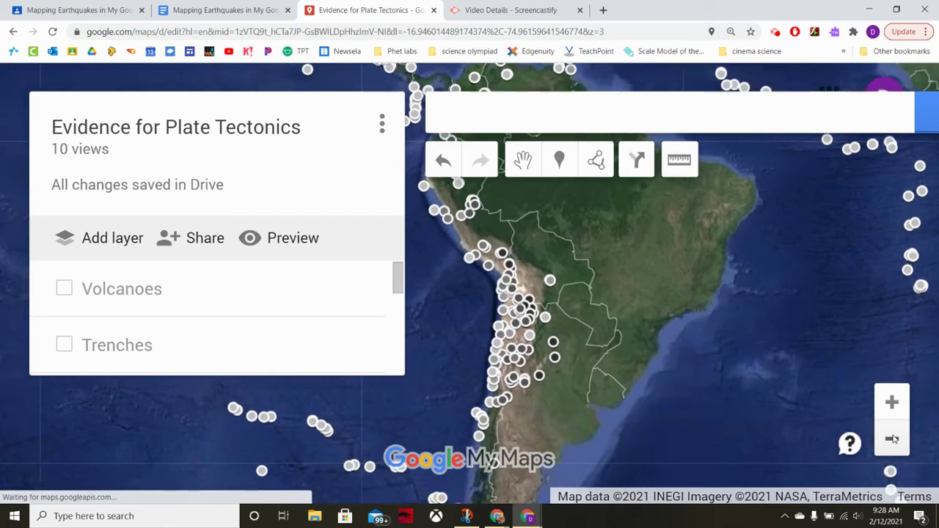
pyautogui.click(892, 439)
pyautogui.click(892, 439)
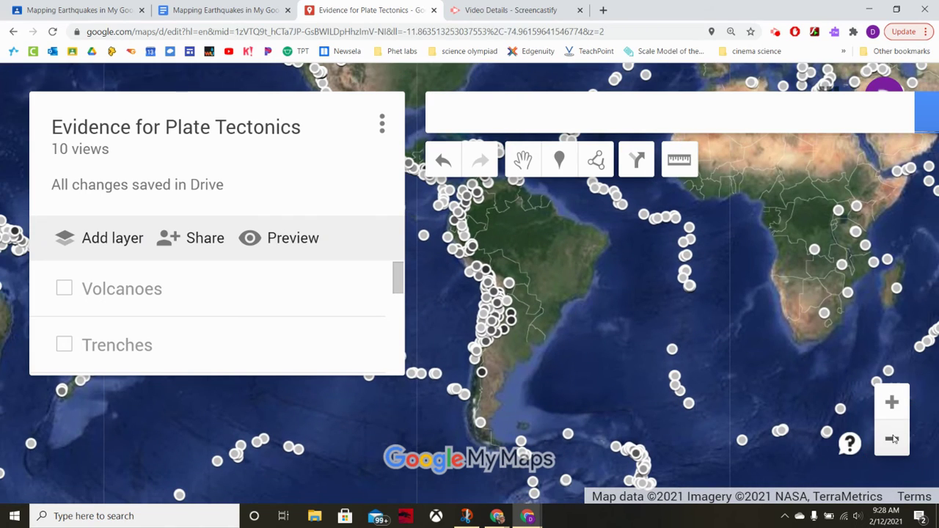
pyautogui.click(893, 439)
pyautogui.moveTo(622, 240); pyautogui.dragTo(667, 319)
pyautogui.hotkey('ctrl', '-')
pyautogui.hotkey('ctrl', '-')
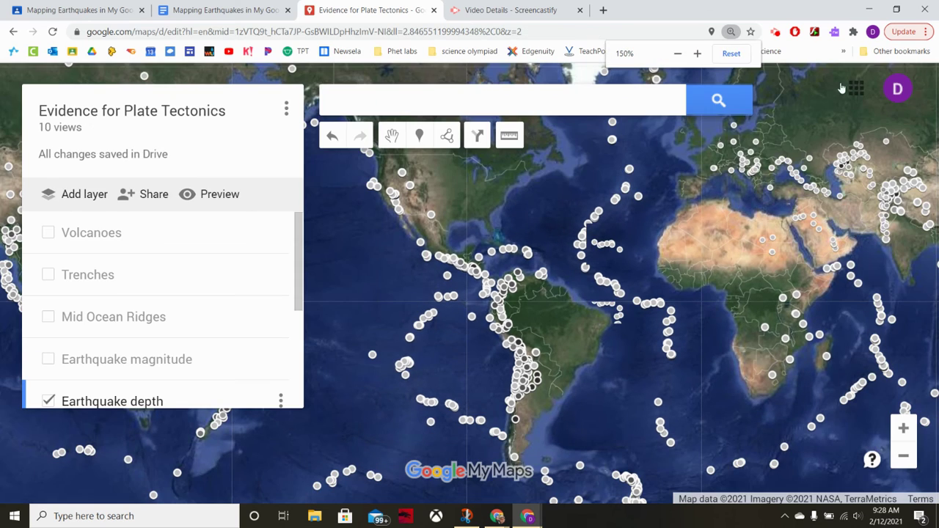
pyautogui.click(733, 58)
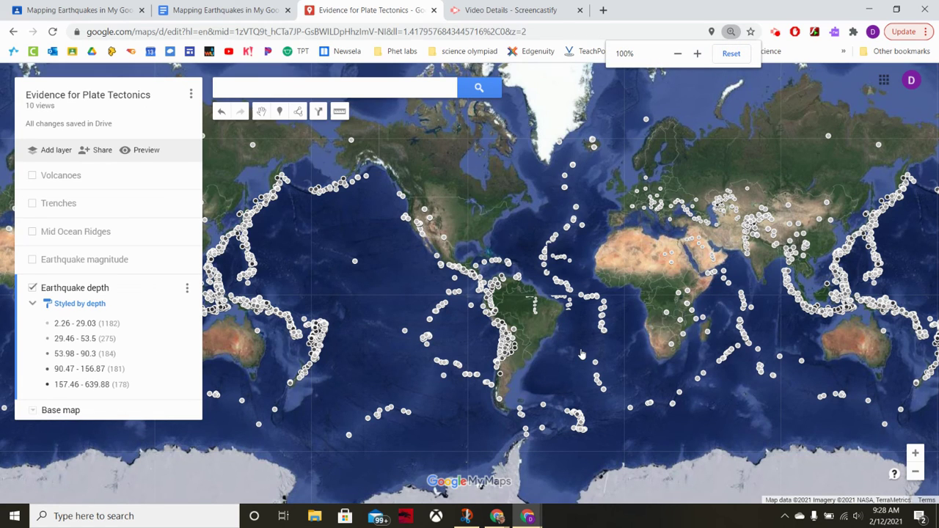
# - Examine the earthquake depth dots across Chile, Bolivia and Argentina close up at normal page size
pyautogui.click(915, 454)
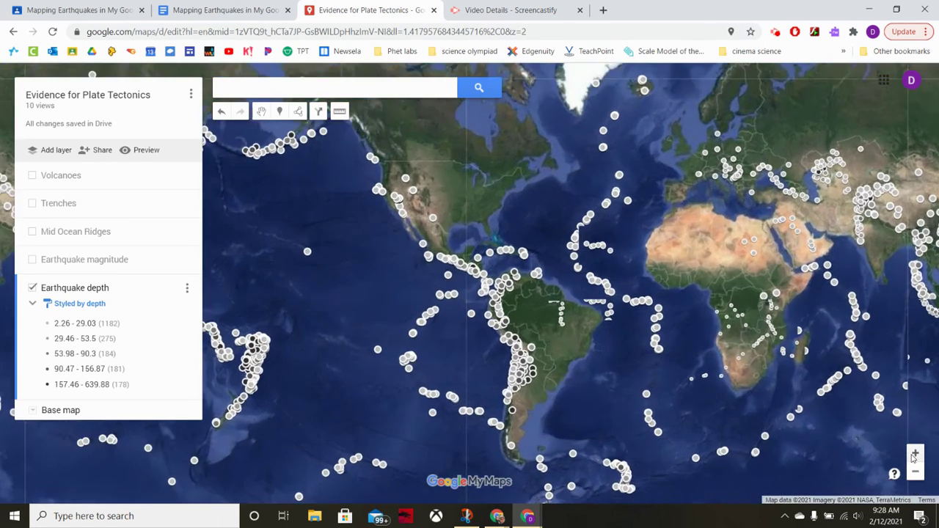
pyautogui.click(915, 454)
pyautogui.click(915, 454)
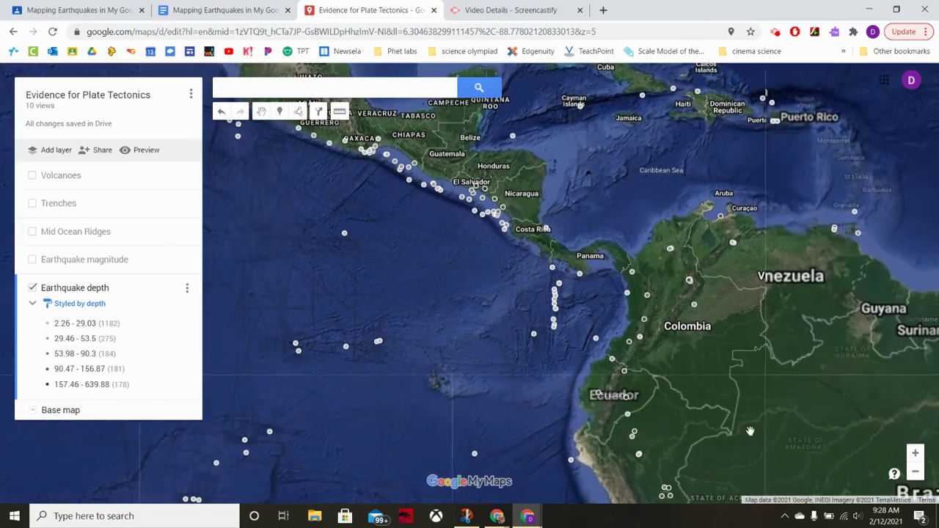
pyautogui.moveTo(709, 416); pyautogui.dragTo(609, 351)
pyautogui.moveTo(526, 180); pyautogui.dragTo(542, 319)
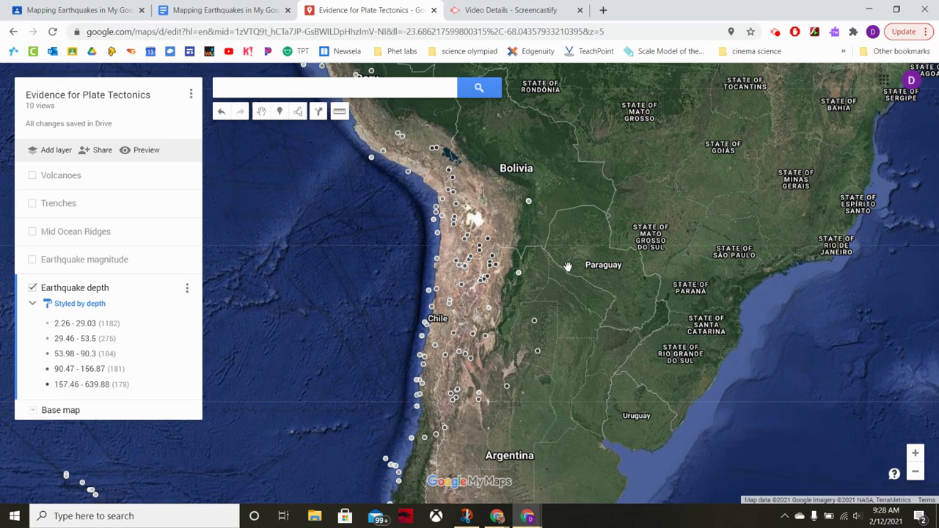